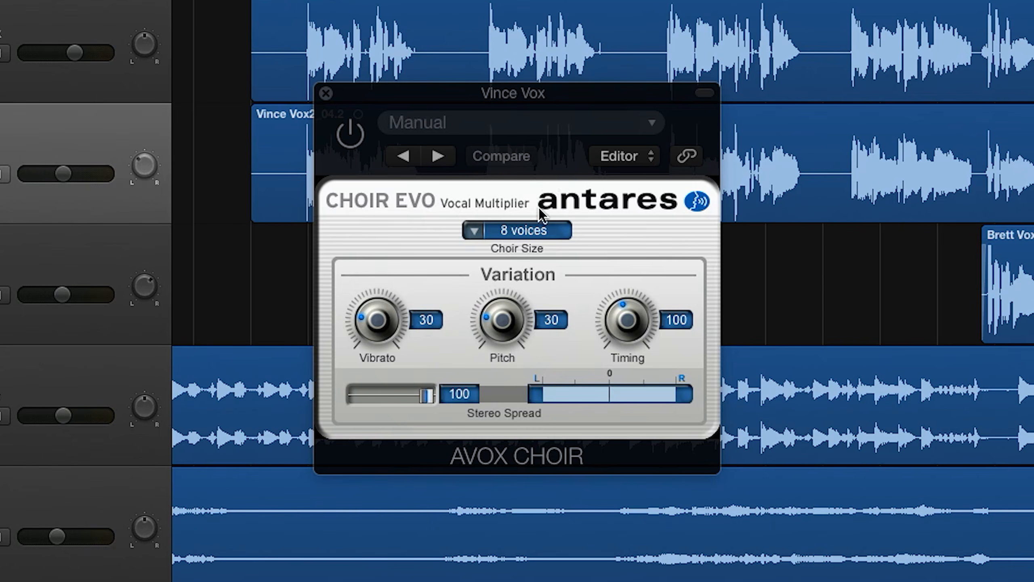
click(533, 227)
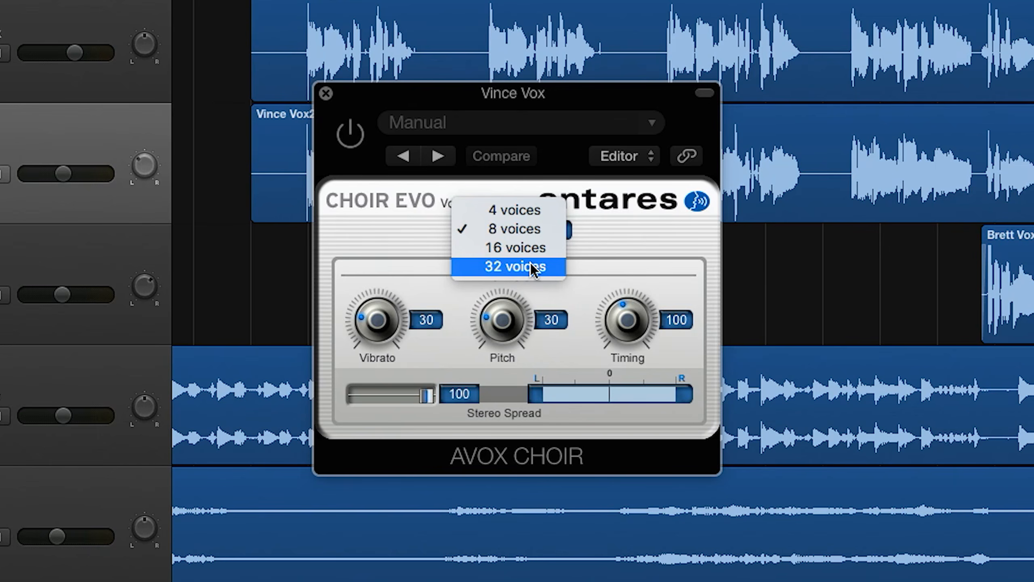
click(643, 248)
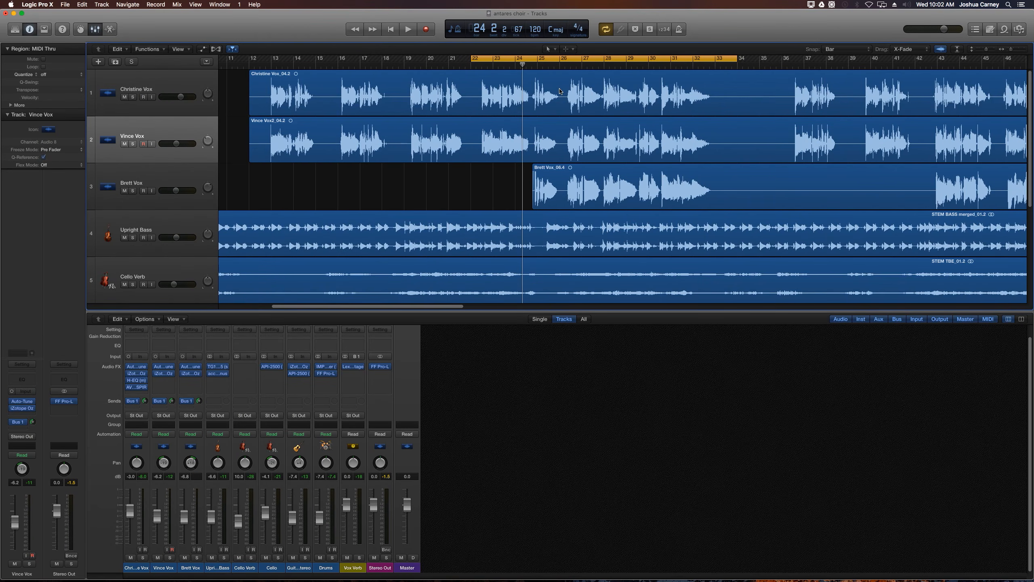
Select each of the three vocal regions in turn, ending on the third vocal's region, and play the full mix.
click(560, 91)
click(572, 147)
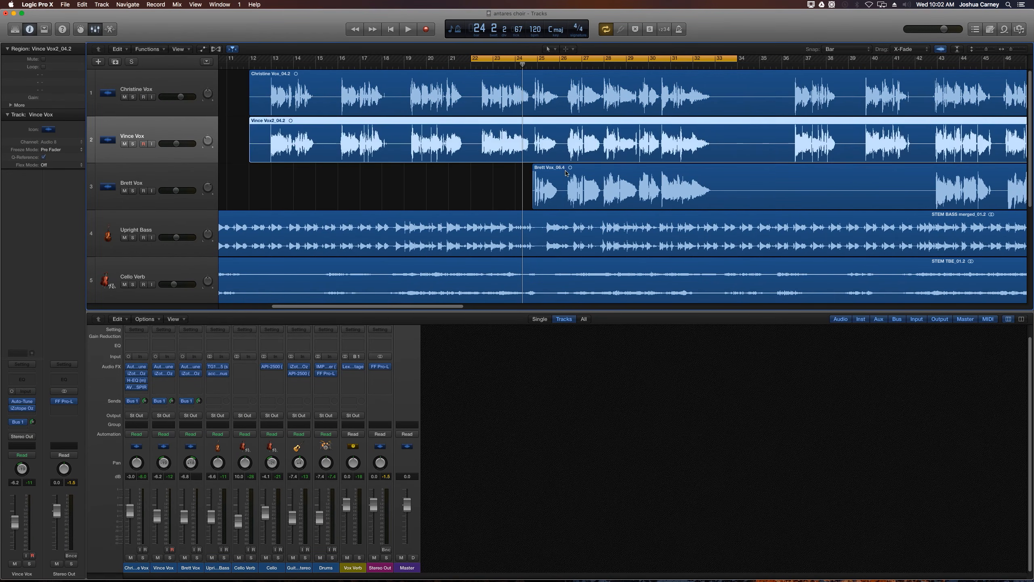
click(563, 181)
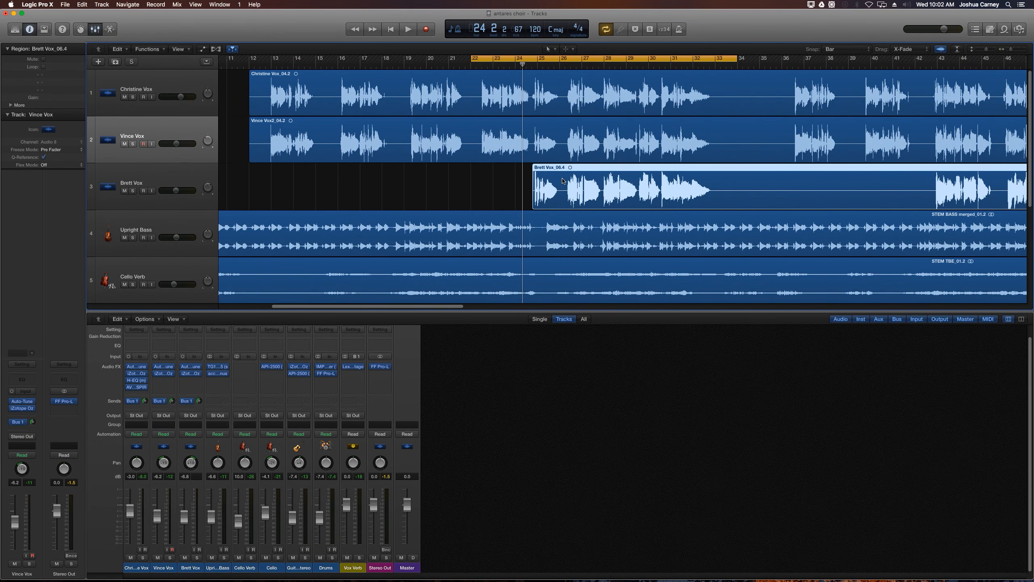
key(space)
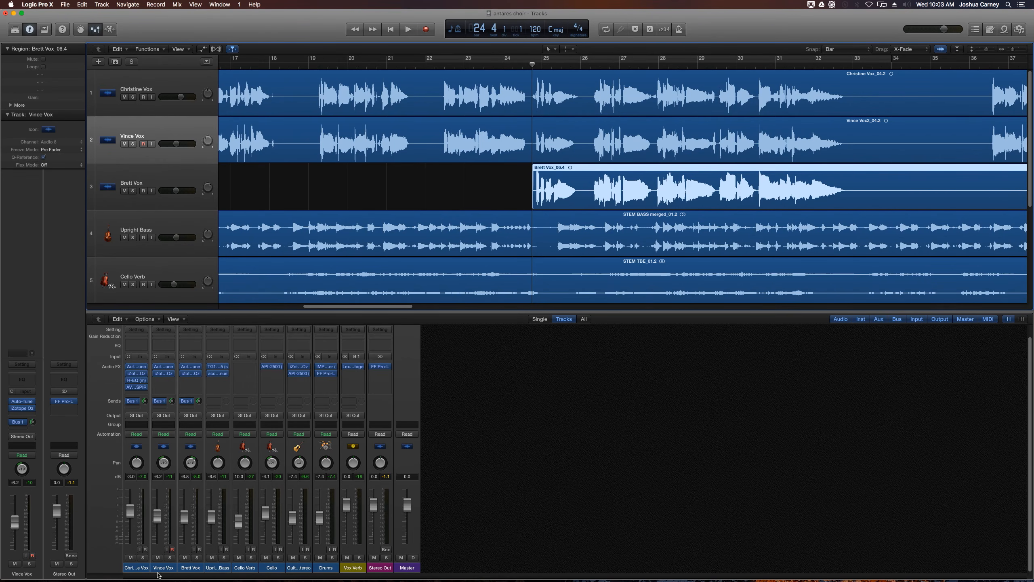
Solo the second and third vocal tracks together and play back their unprocessed sound.
shift+click(191, 568)
click(196, 557)
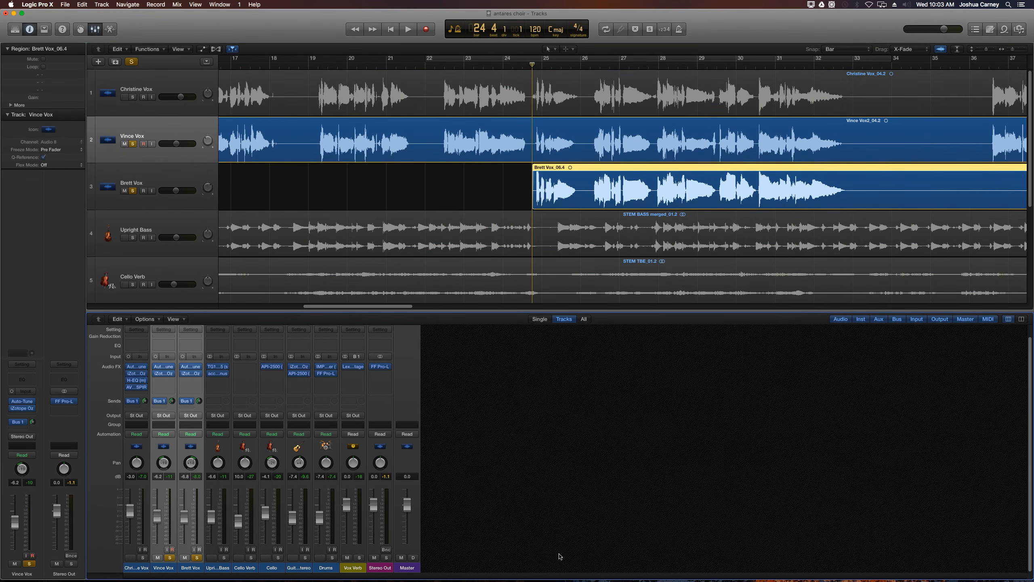
key(space)
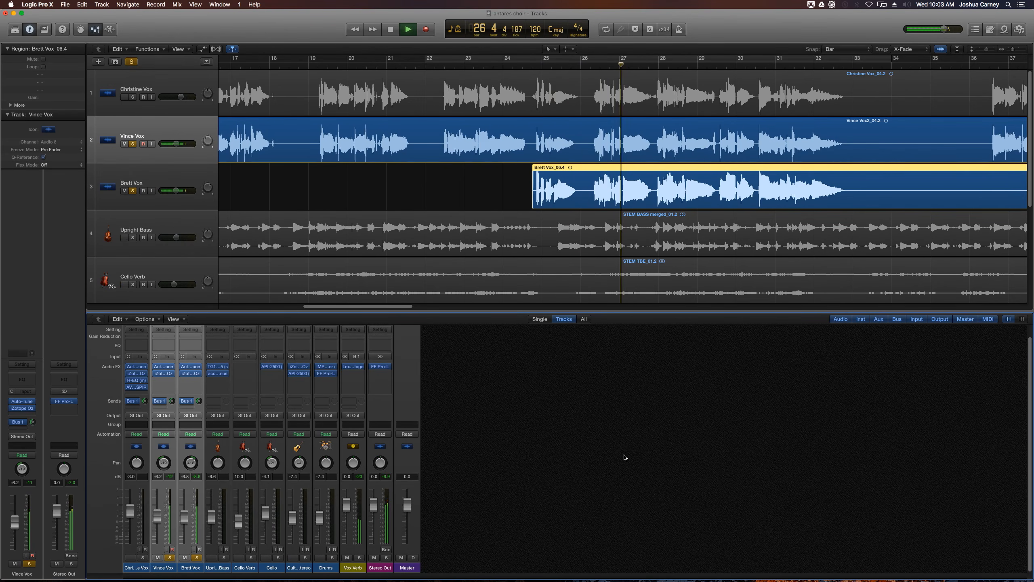
key(space)
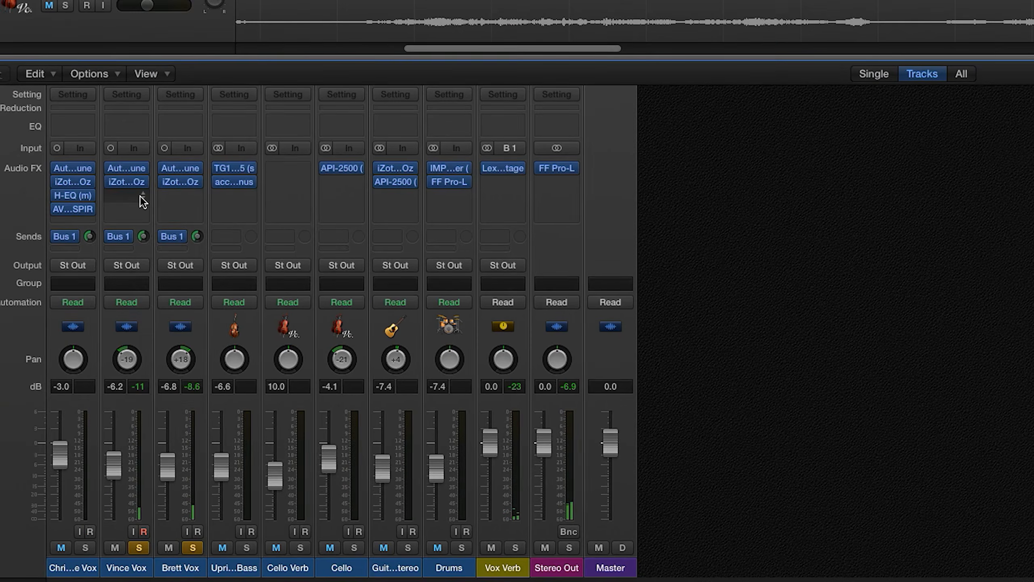
Insert the Antares AVOX CHOIR plug-in as Mono->Stereo in the second vocal channel's next free effect slot.
click(167, 380)
mouse_move(166, 383)
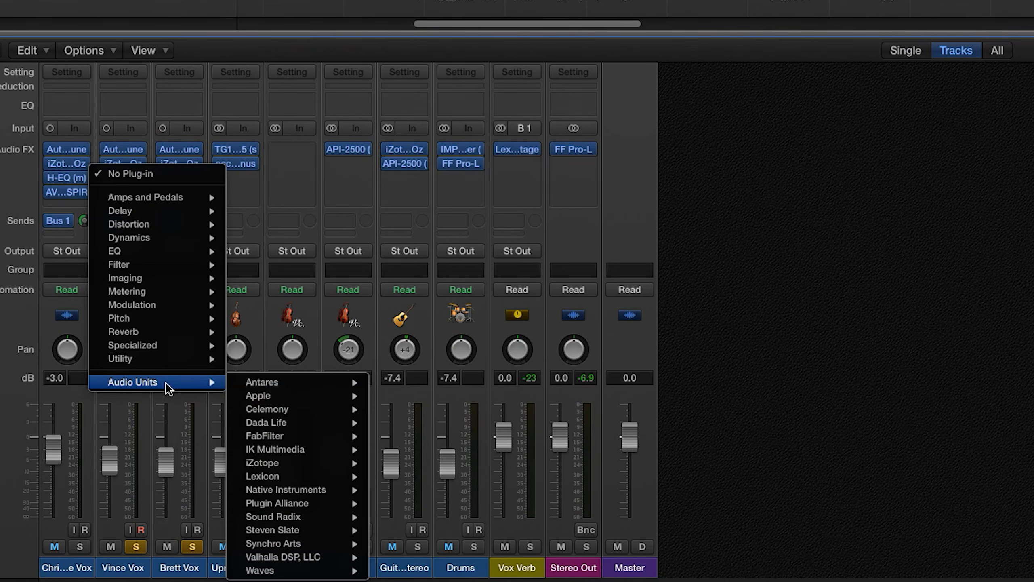
mouse_move(261, 390)
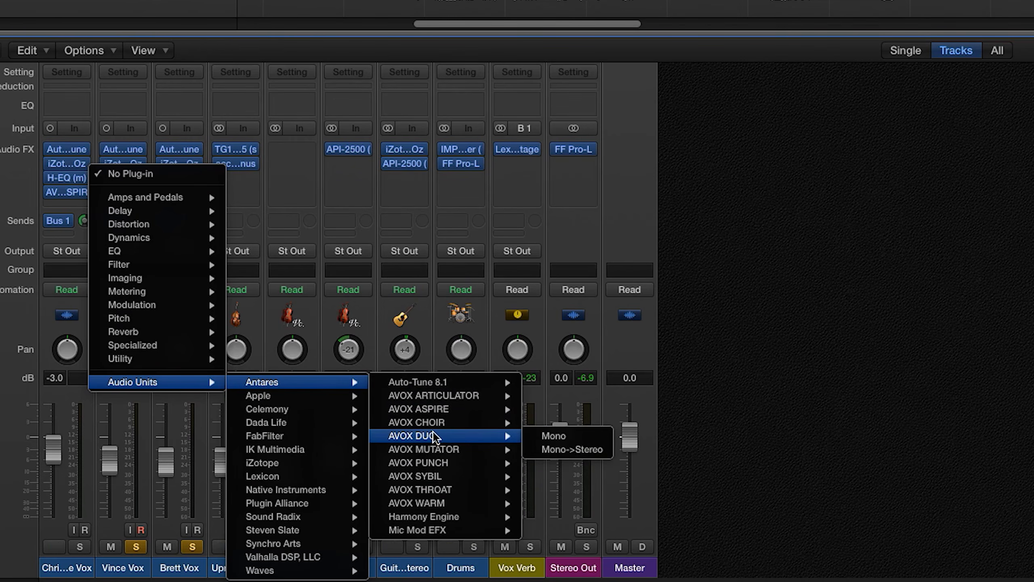
mouse_move(474, 429)
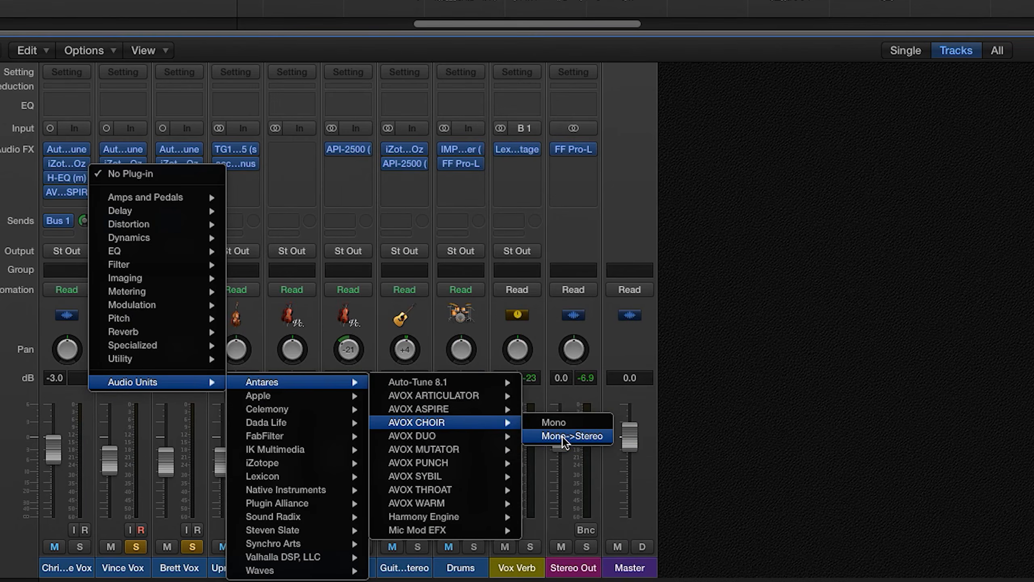
click(562, 436)
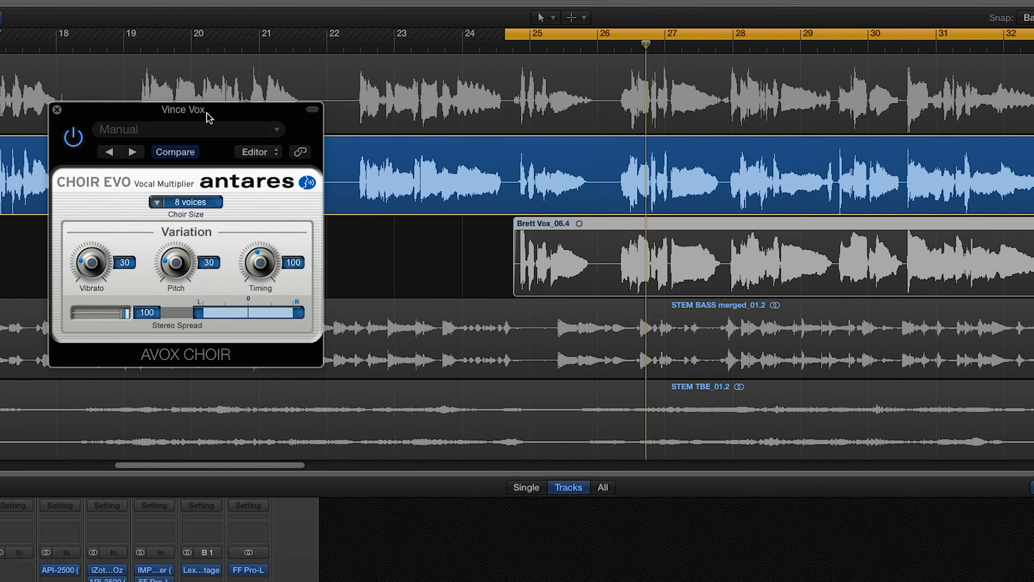
Set the Choir Size to 4 voices and play the soloed second vocal.
click(156, 201)
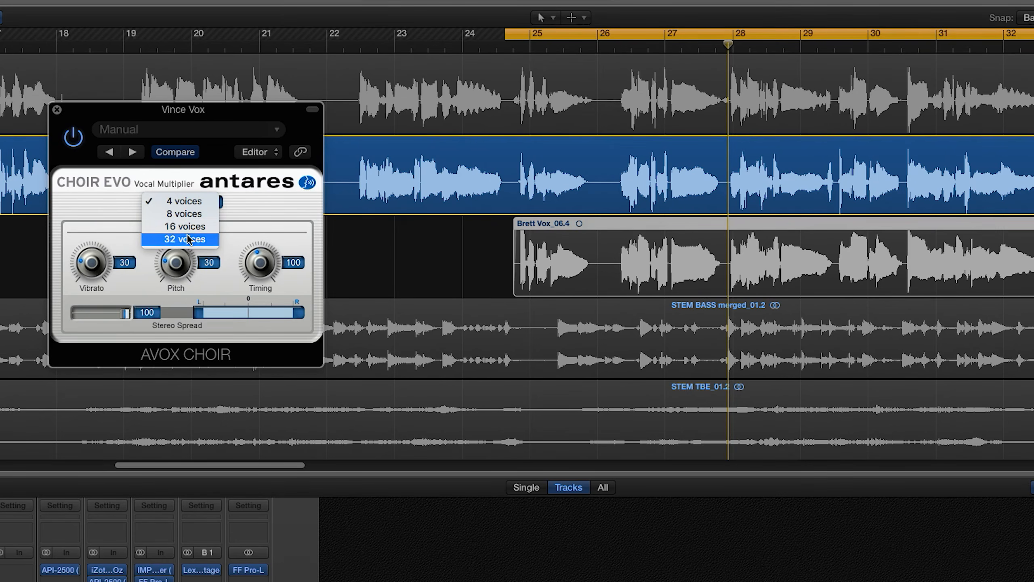
click(191, 202)
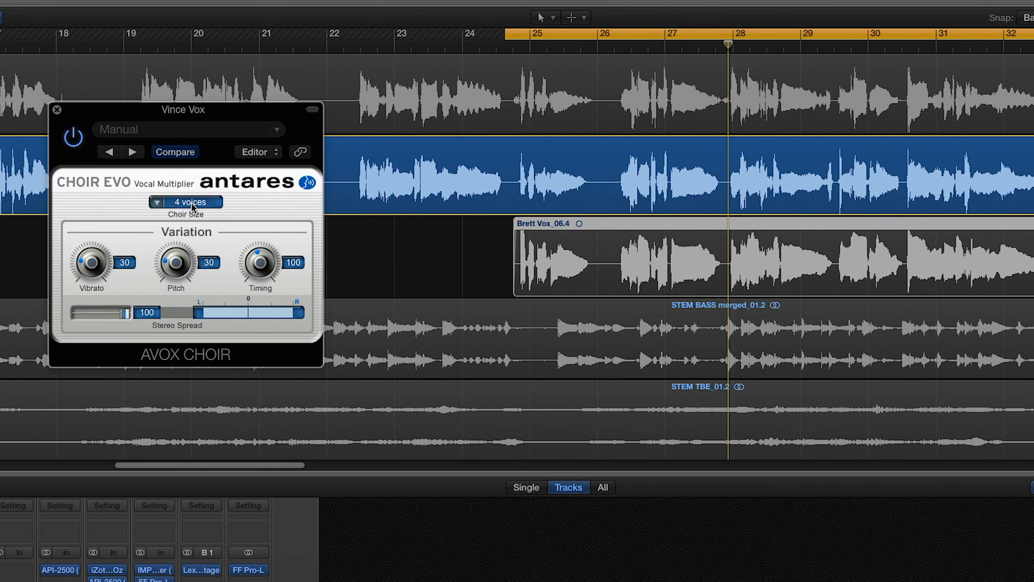
key(space)
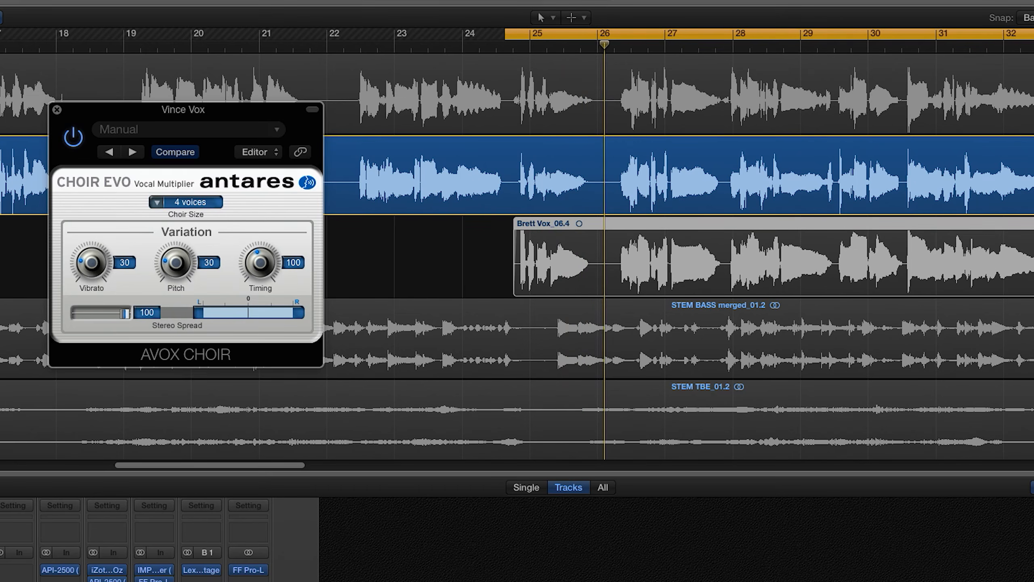
click(61, 580)
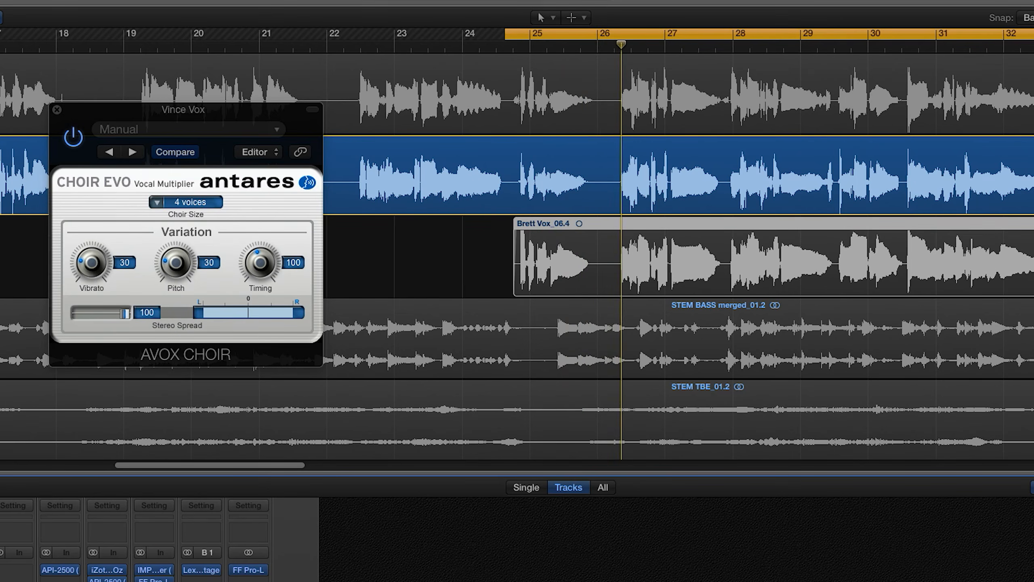
Change the Choir Size to 8 voices and listen to the second vocal.
click(189, 203)
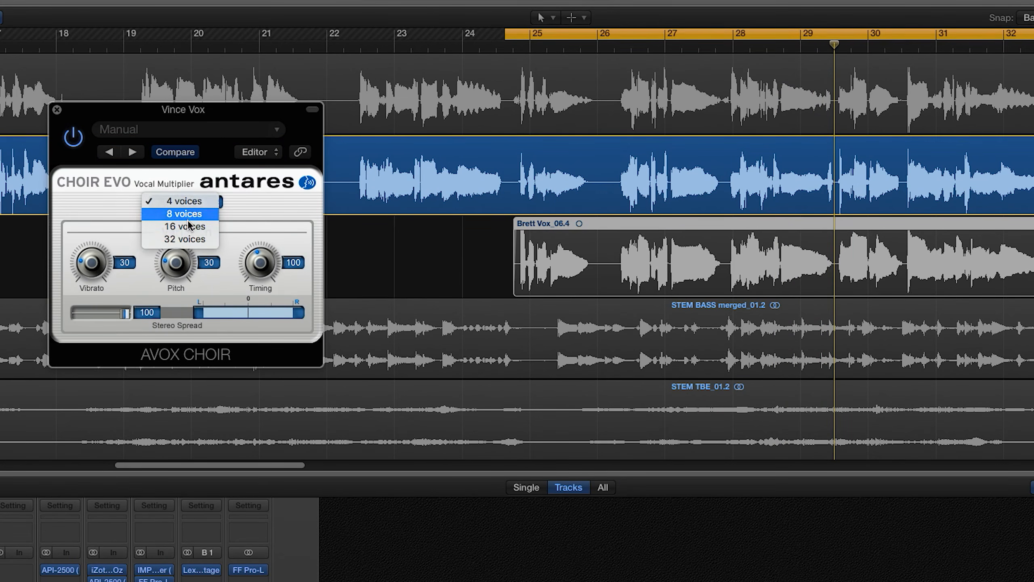
click(206, 215)
key(space)
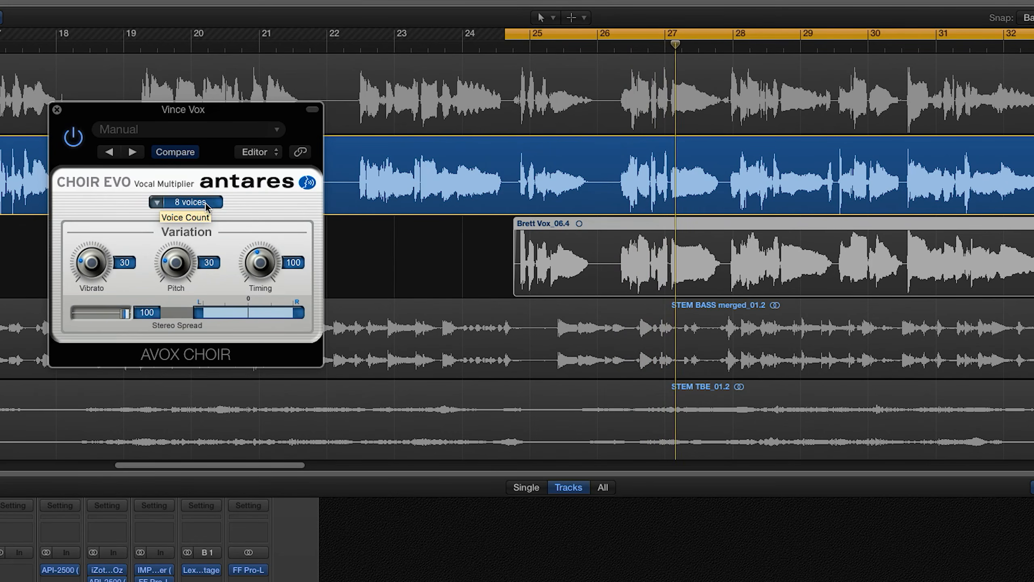
Audition the second vocal with a Choir Size of 16 voices and raise it to 32 voices.
click(204, 203)
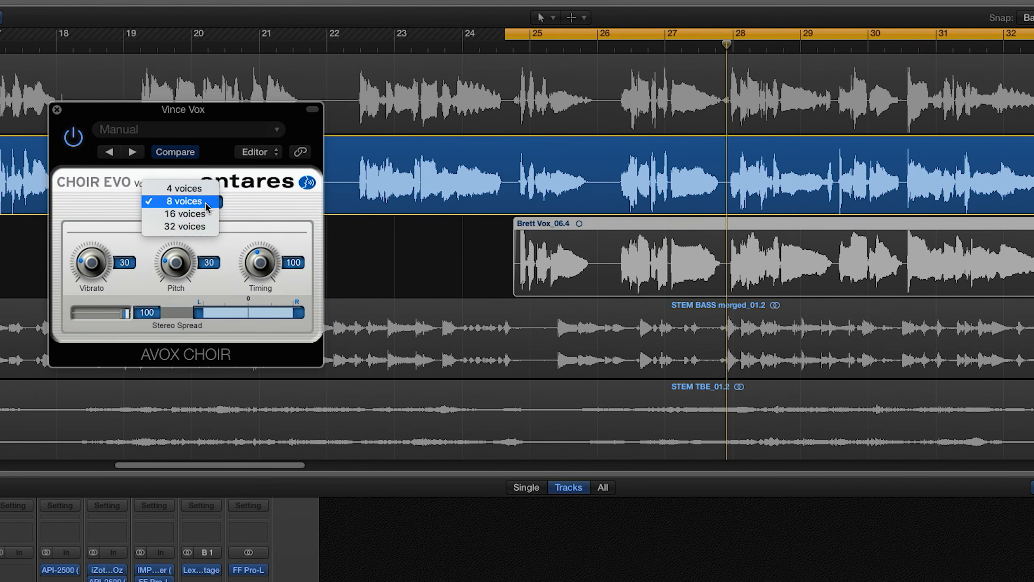
click(203, 213)
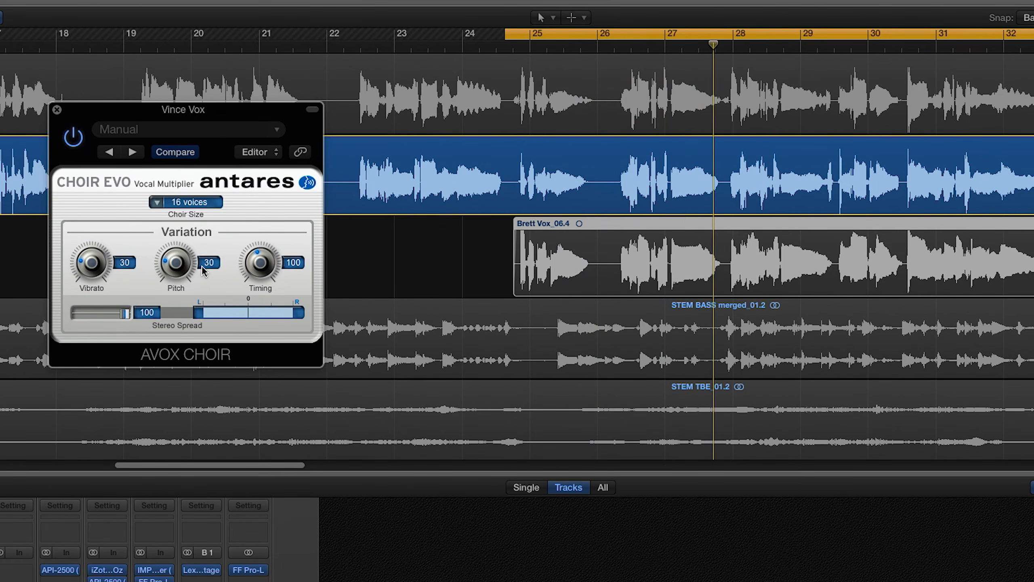
click(206, 208)
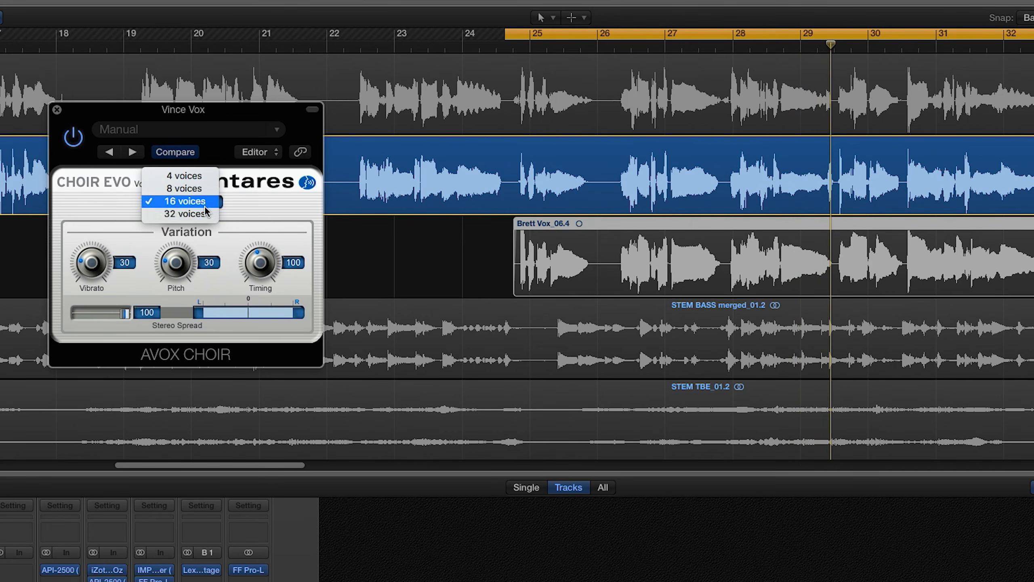
click(205, 214)
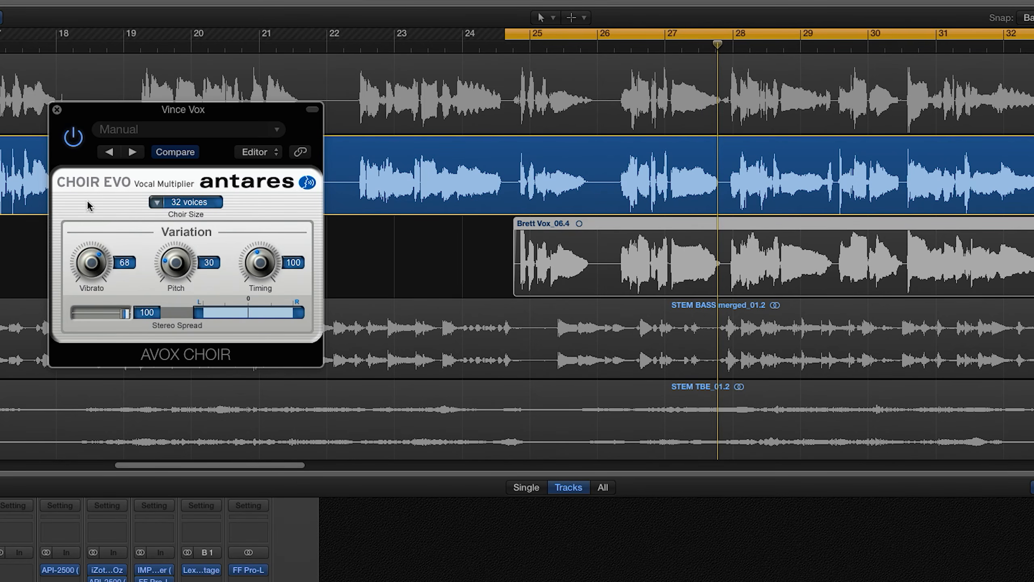
Sweep the Vibrato variation up and down during playback and settle it at 39.
drag(81, 156, 85, 232)
drag(92, 165, 97, 236)
drag(97, 313, 86, 250)
key(space)
drag(92, 264, 77, 248)
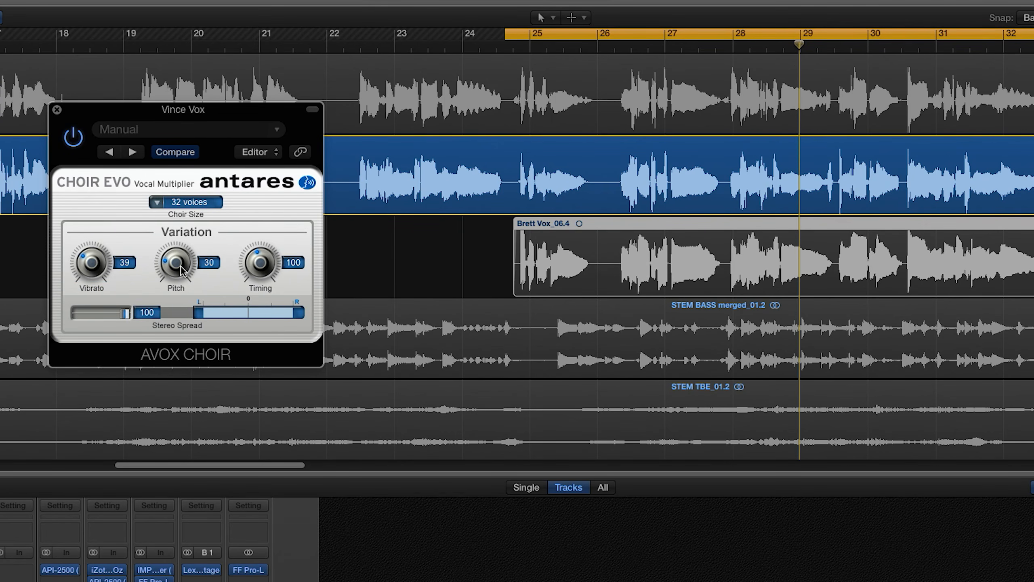
Sweep the Pitch variation between low and high amounts and settle it at 46.
drag(183, 270, 179, 200)
drag(176, 264, 170, 306)
drag(177, 269, 171, 326)
drag(172, 270, 169, 185)
drag(168, 141, 173, 271)
drag(178, 271, 183, 165)
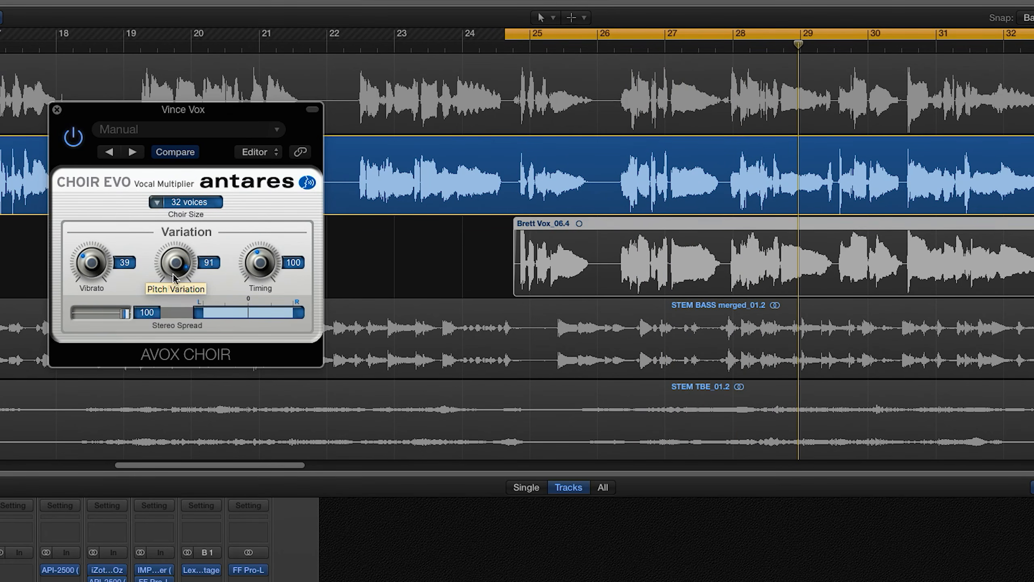
drag(173, 277, 162, 305)
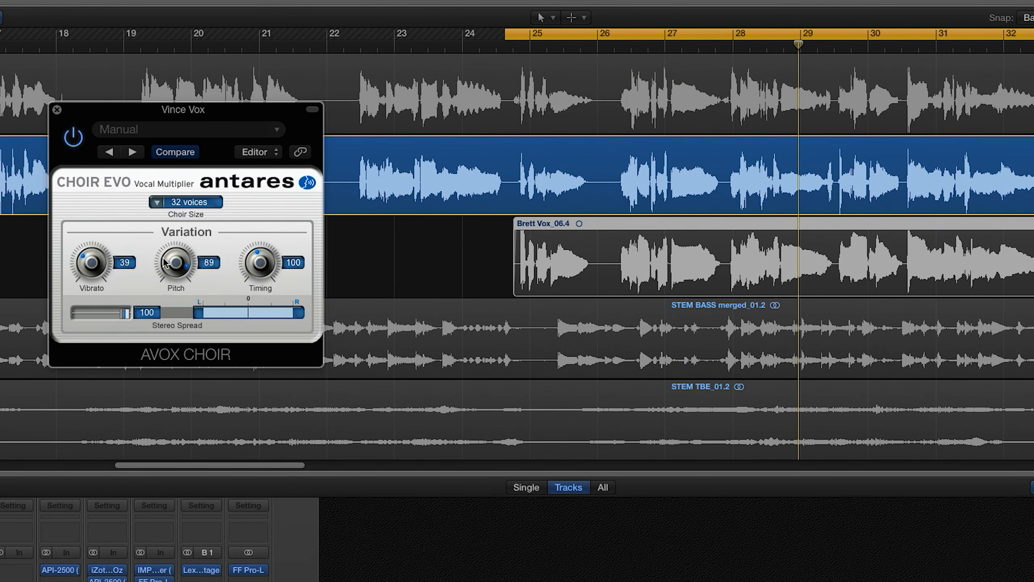
drag(166, 331, 168, 311)
Listen to the vocal while adjusting the Timing variation and set it to 84.
key(space)
mouse_move(258, 263)
mouse_down()
mouse_move(262, 152)
mouse_move(277, 235)
mouse_move(260, 261)
mouse_up()
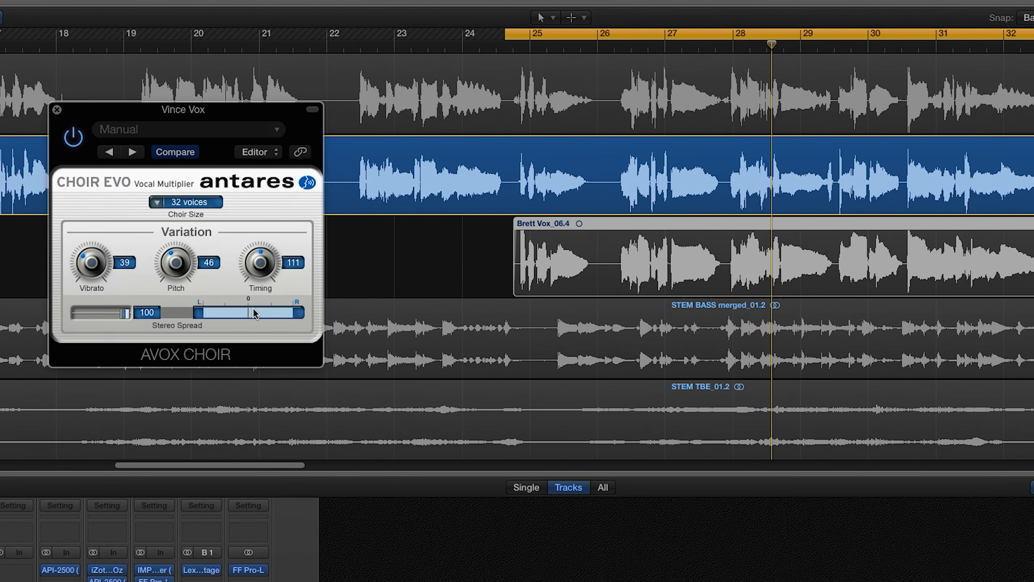
drag(253, 313, 252, 327)
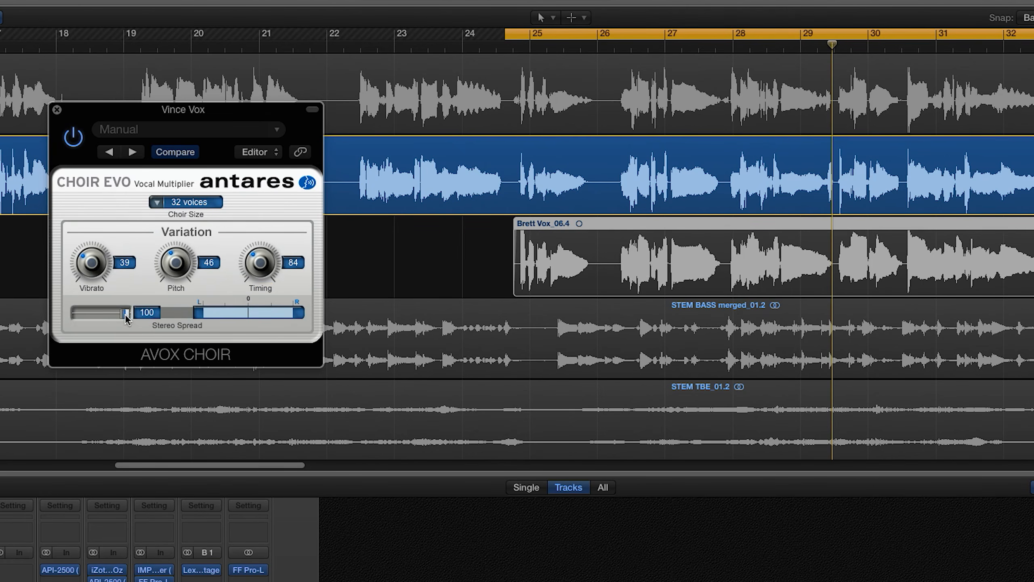
Audition the choir with the Stereo Spread at 0 and return it to 100.
drag(125, 315, 53, 320)
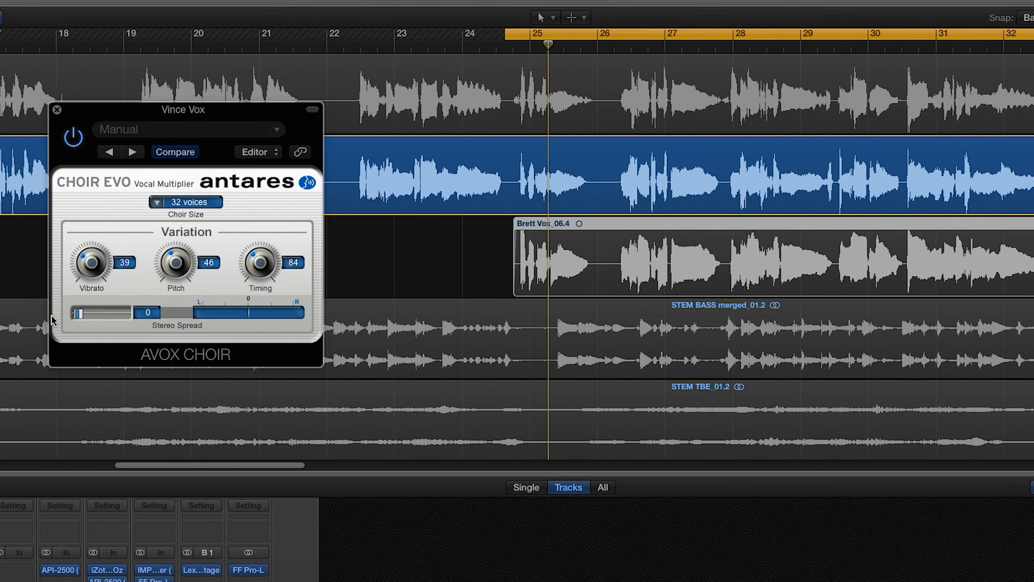
drag(53, 320, 142, 324)
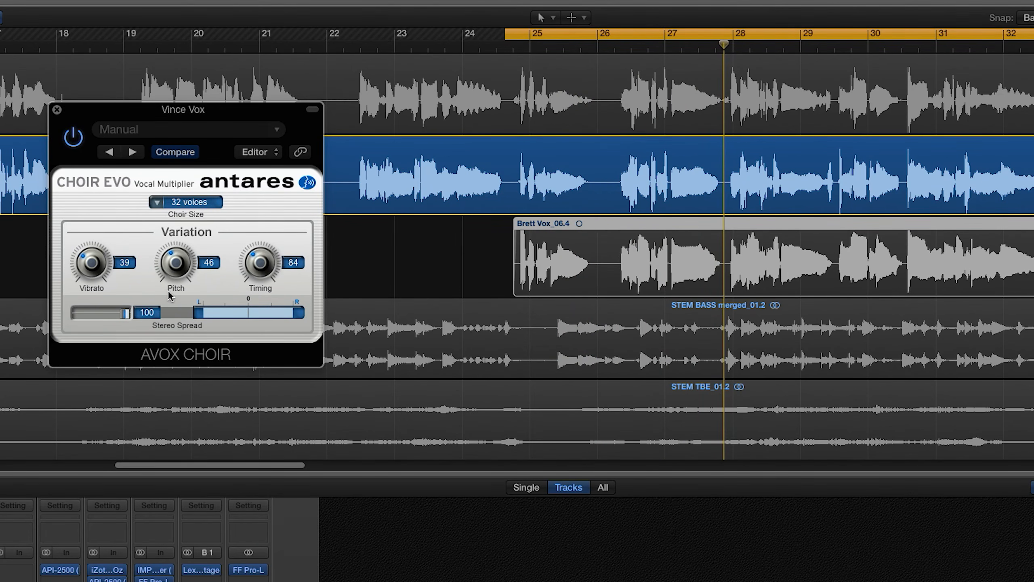
Compare a Choir Size of 16 voices, settle on 8 voices, and close the plug-in window.
click(189, 202)
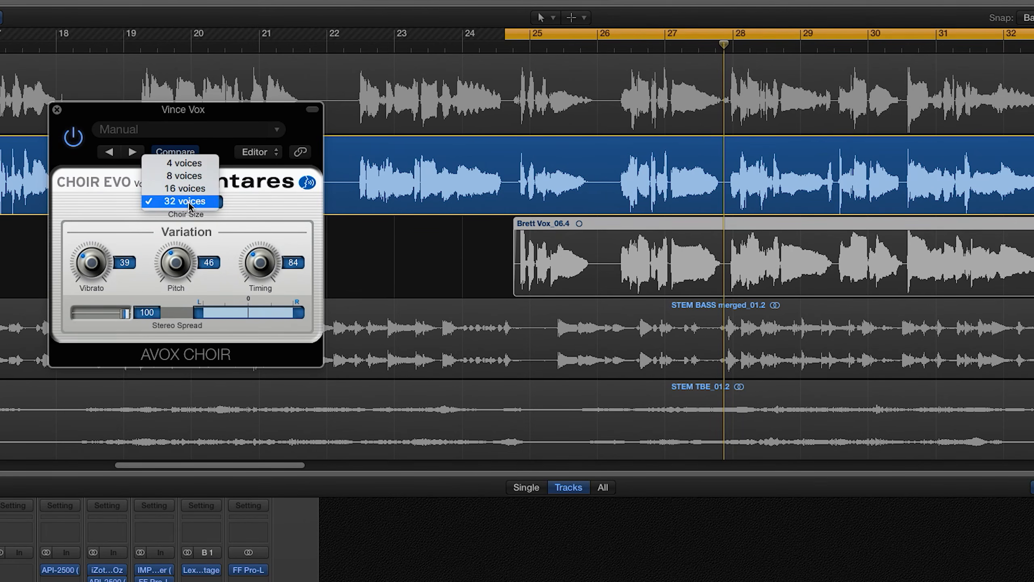
click(194, 190)
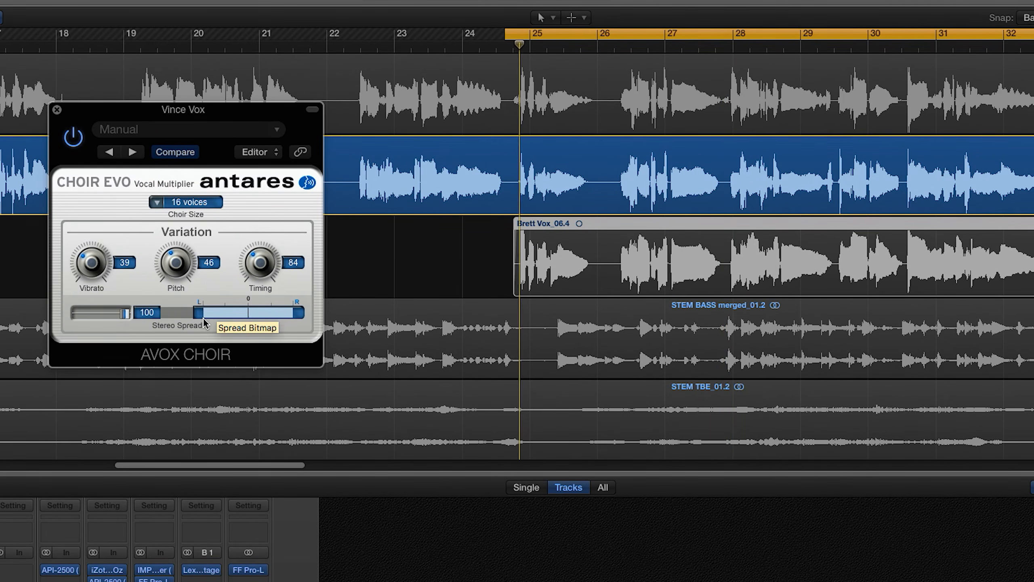
click(189, 203)
click(184, 189)
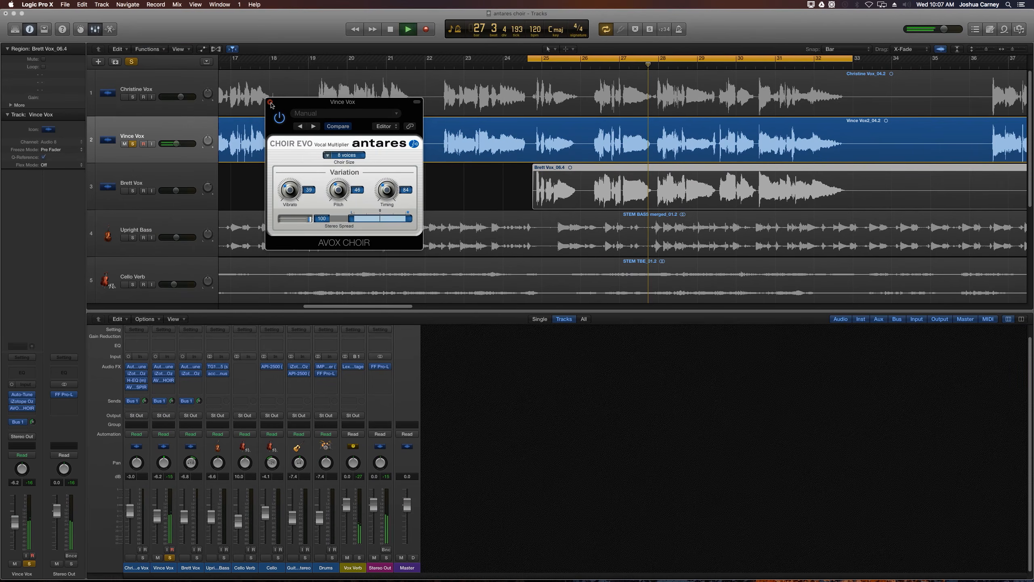
click(270, 103)
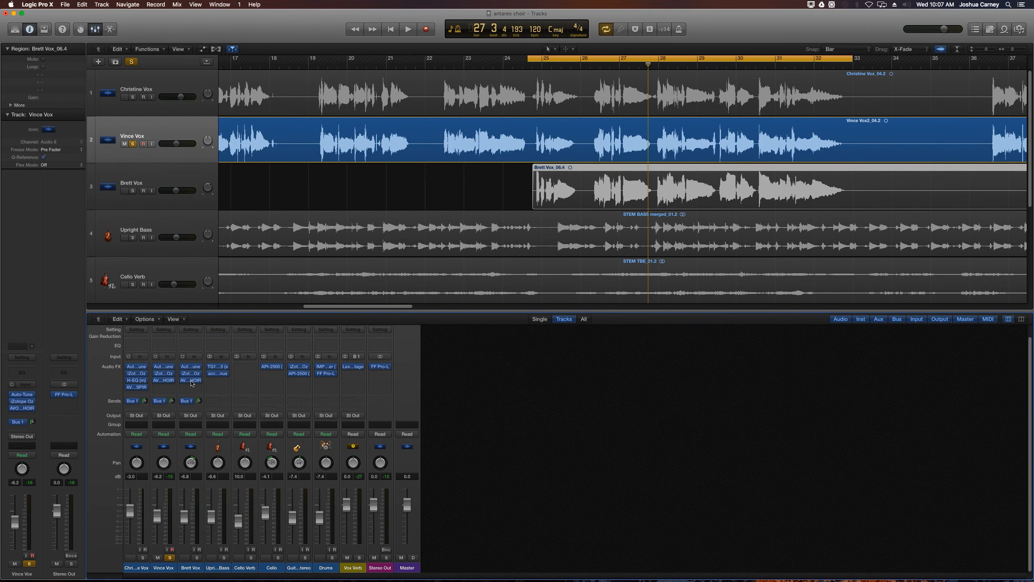
Add the third vocal track to the solo and play both choir-processed vocals together.
click(196, 557)
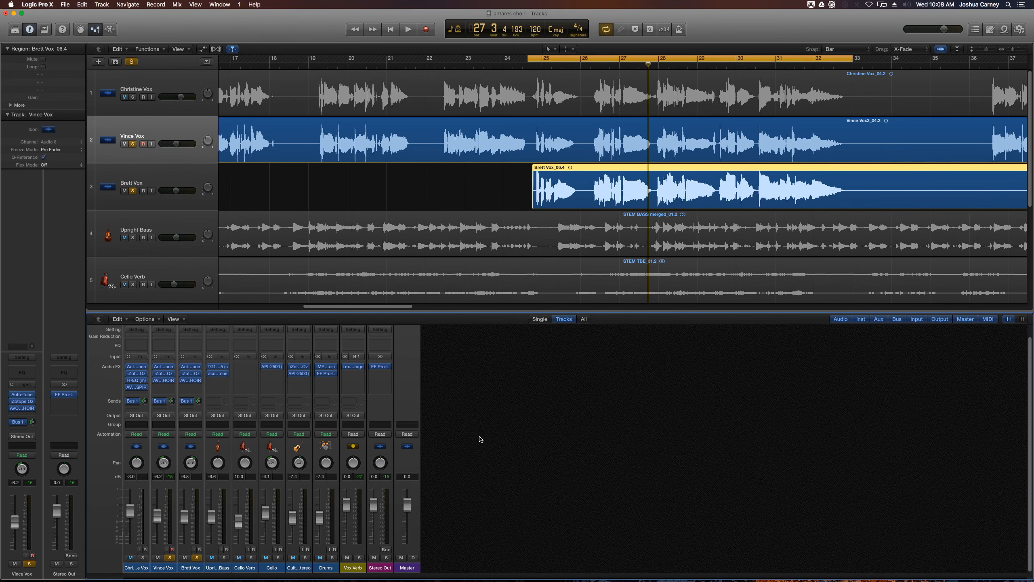
key(space)
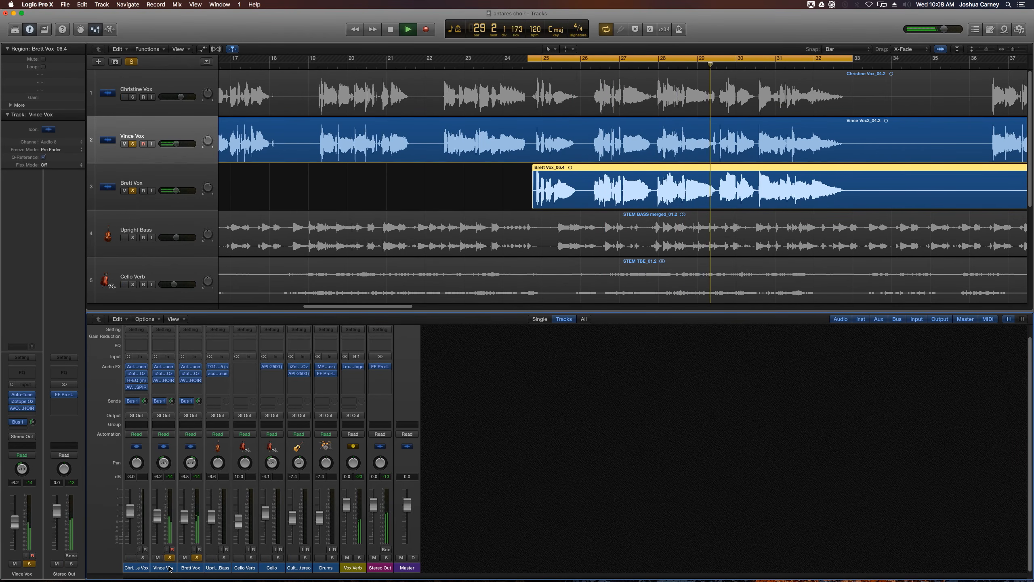
Add the first vocal track to the solo and play all three vocal tracks together.
key(space)
drag(170, 569, 181, 568)
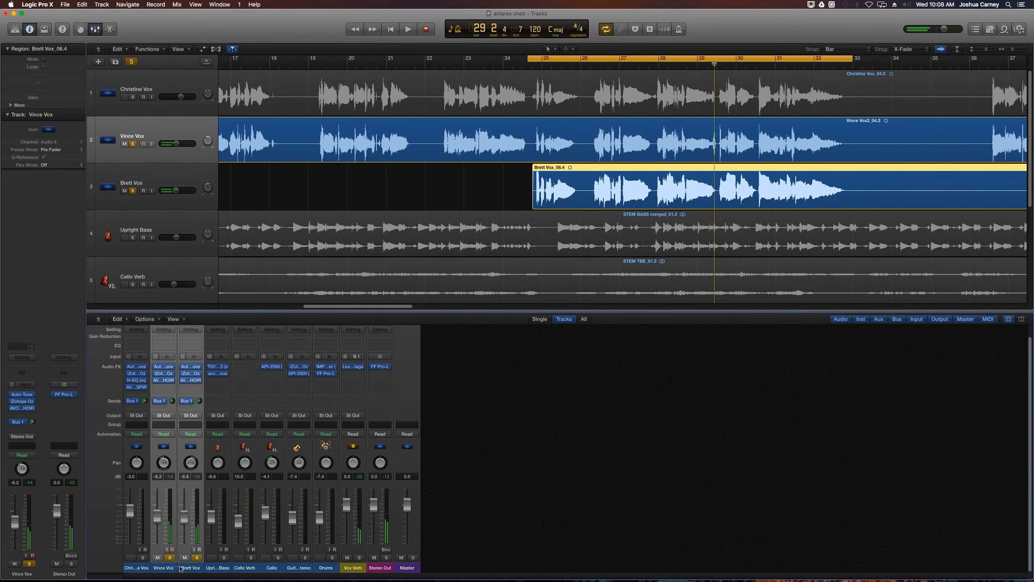
click(142, 558)
key(space)
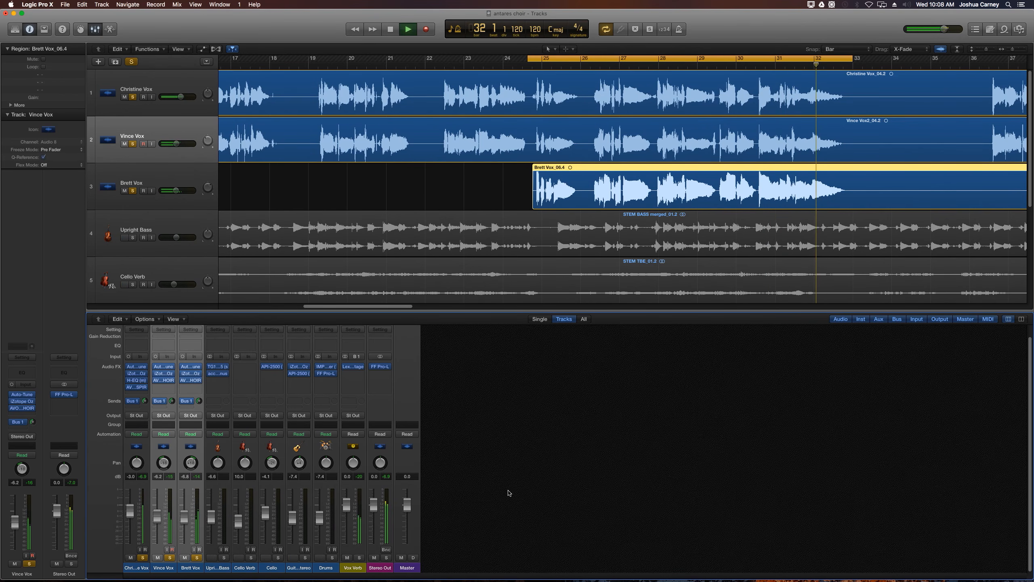
key(space)
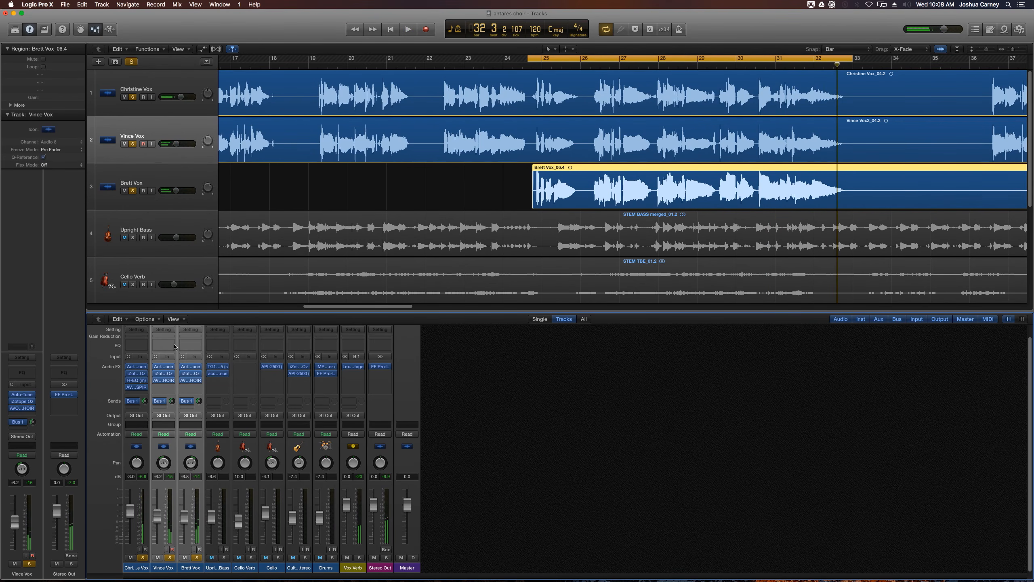
Play the full mix from bar 22 with no tracks soloed.
key(space)
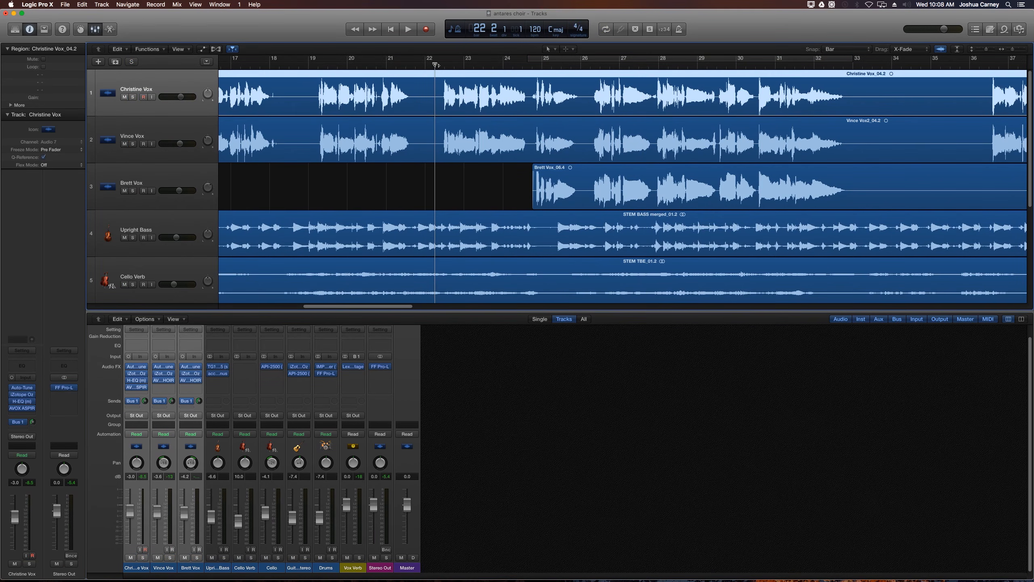
key(space)
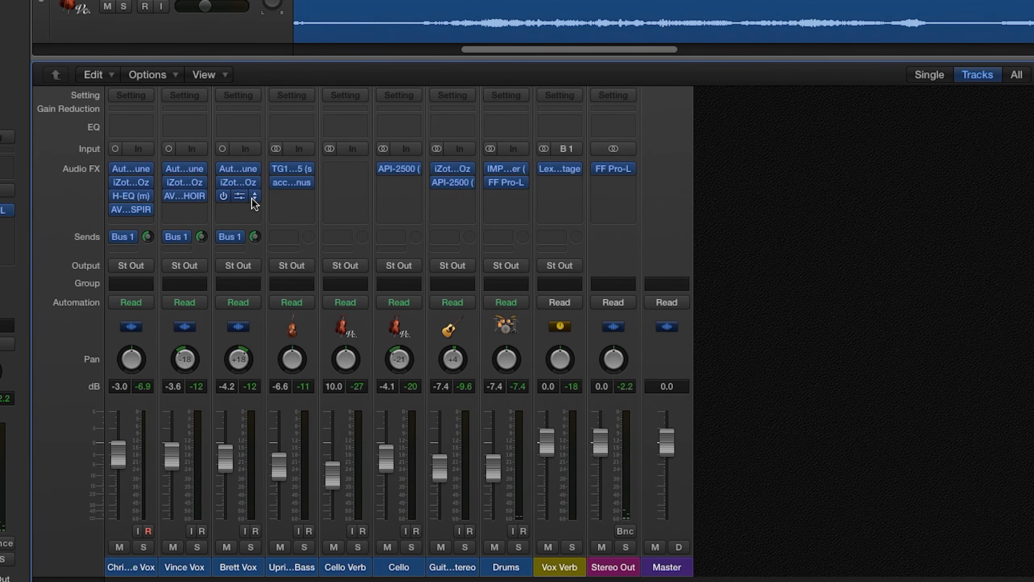
Remove the AVOX CHOIR plug-in from the third vocal track's channel strip.
click(253, 198)
click(250, 218)
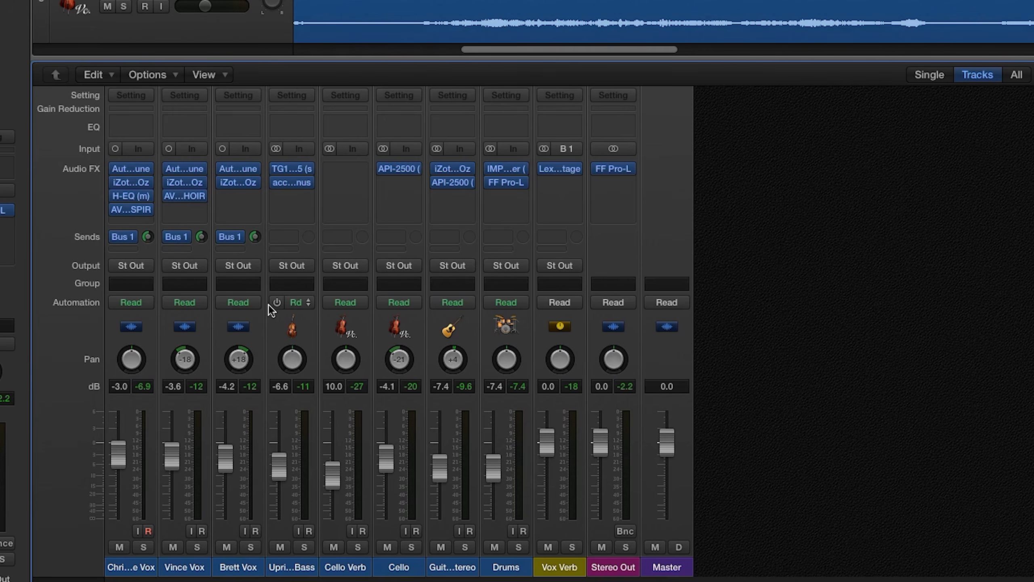
Create a new auxiliary channel strip and name it Choir.
click(106, 75)
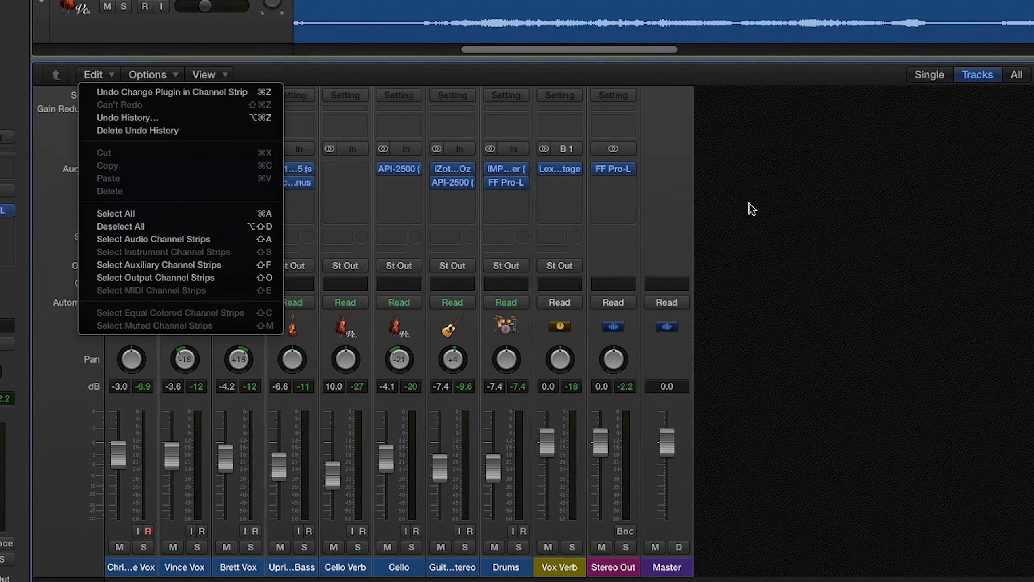
key(Escape)
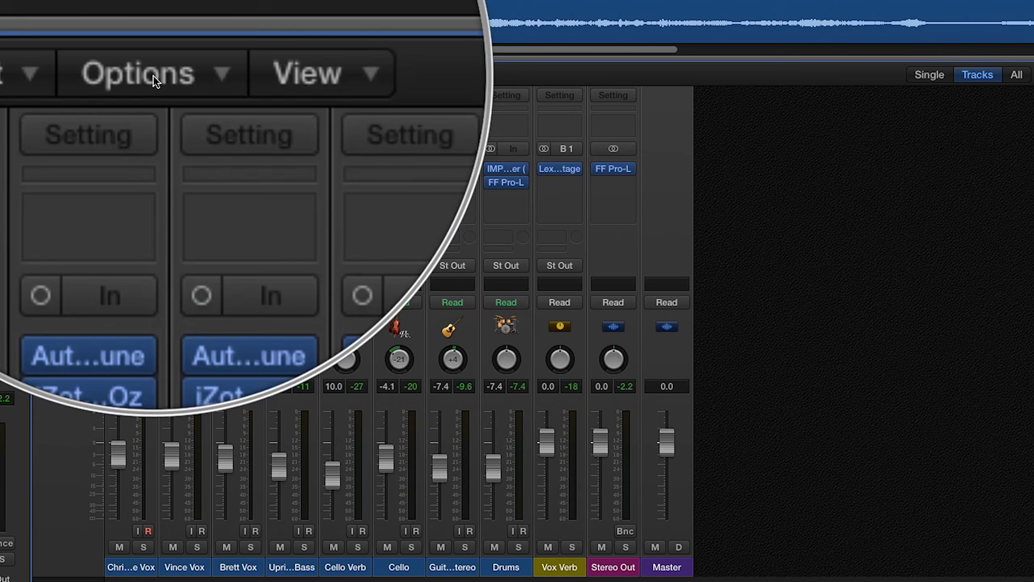
click(153, 76)
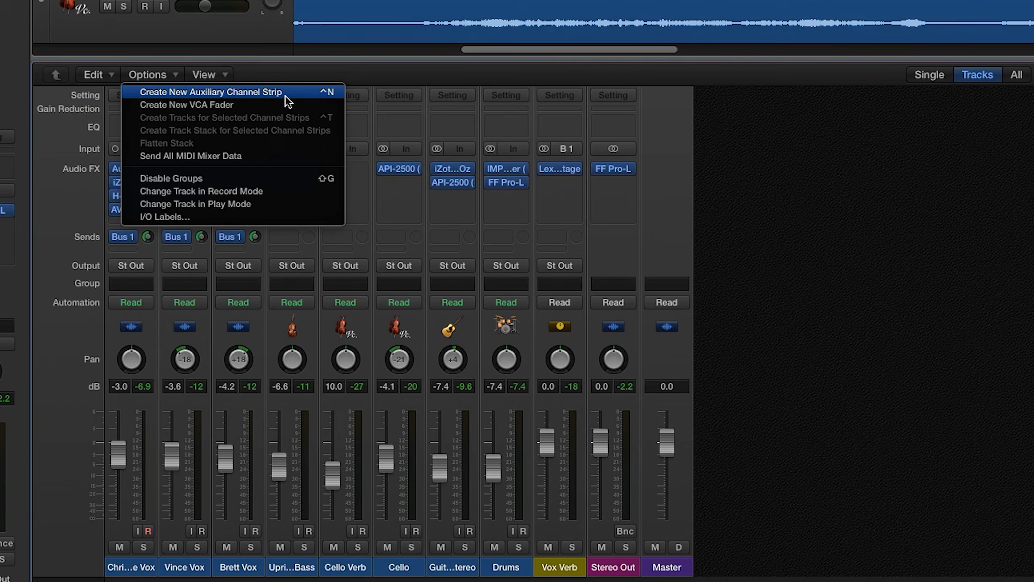
click(285, 95)
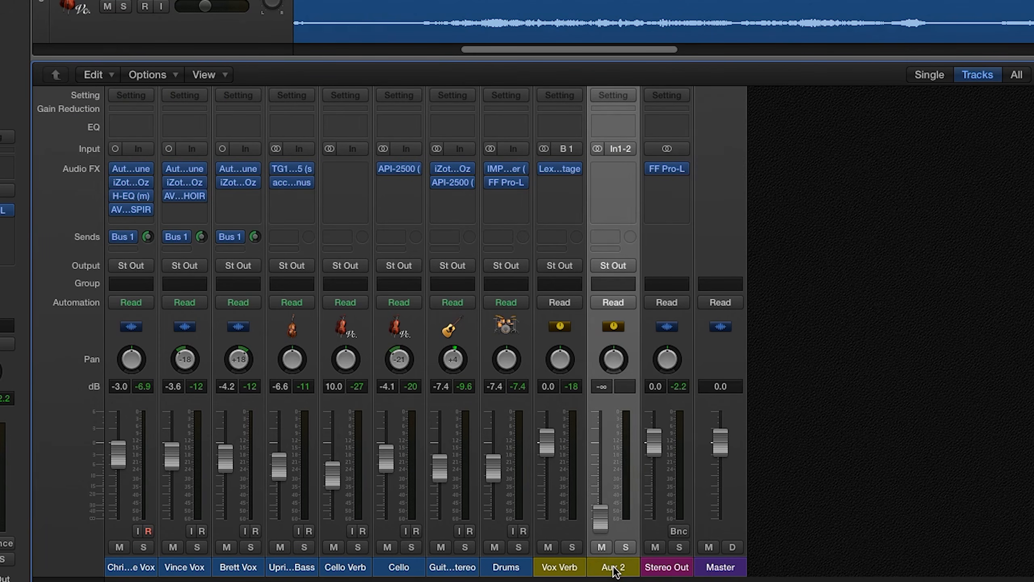
double_click(615, 568)
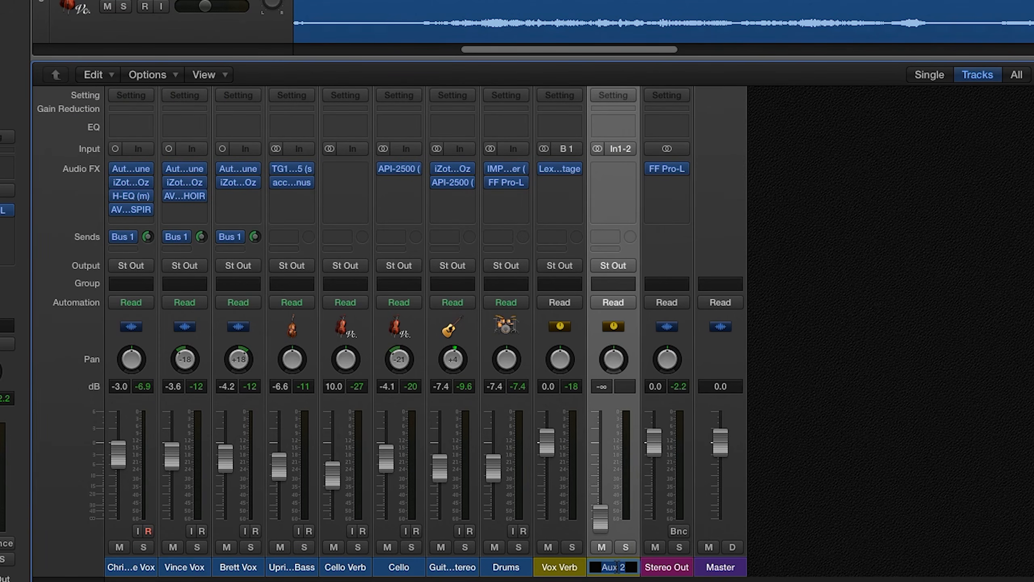
key(Return)
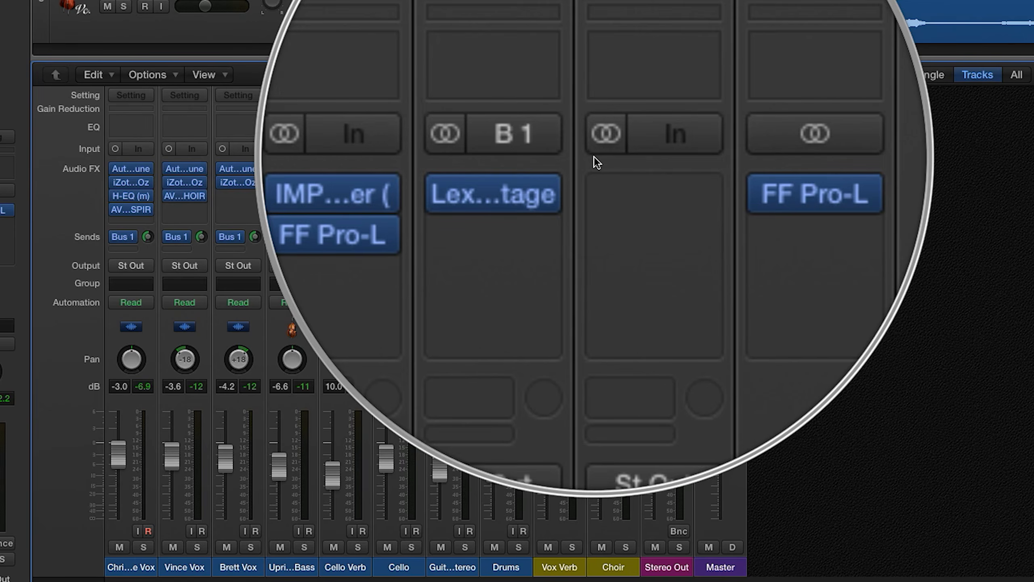
Set the Choir auxiliary channel's input to Bus 2.
click(623, 152)
mouse_move(645, 184)
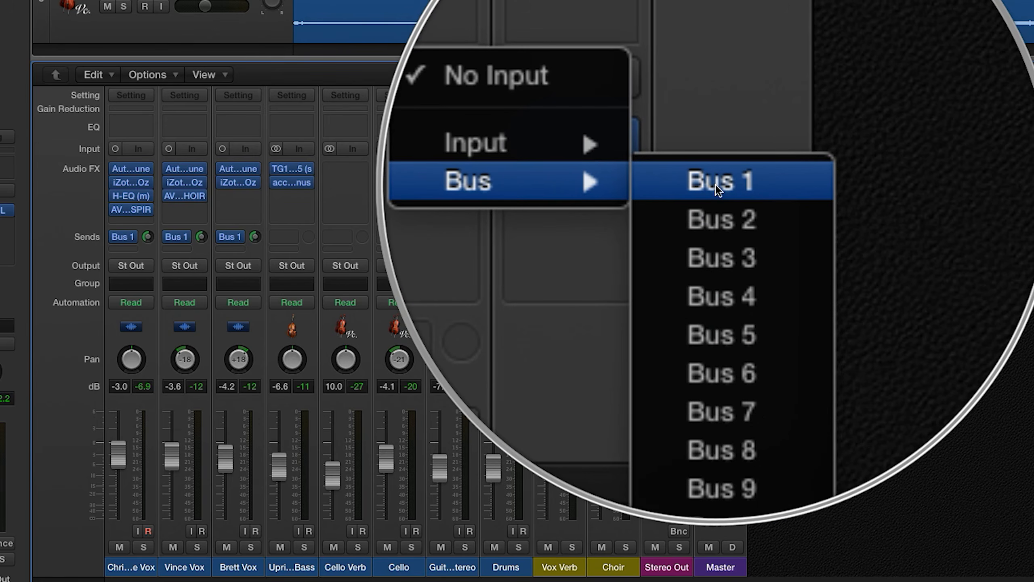
click(719, 196)
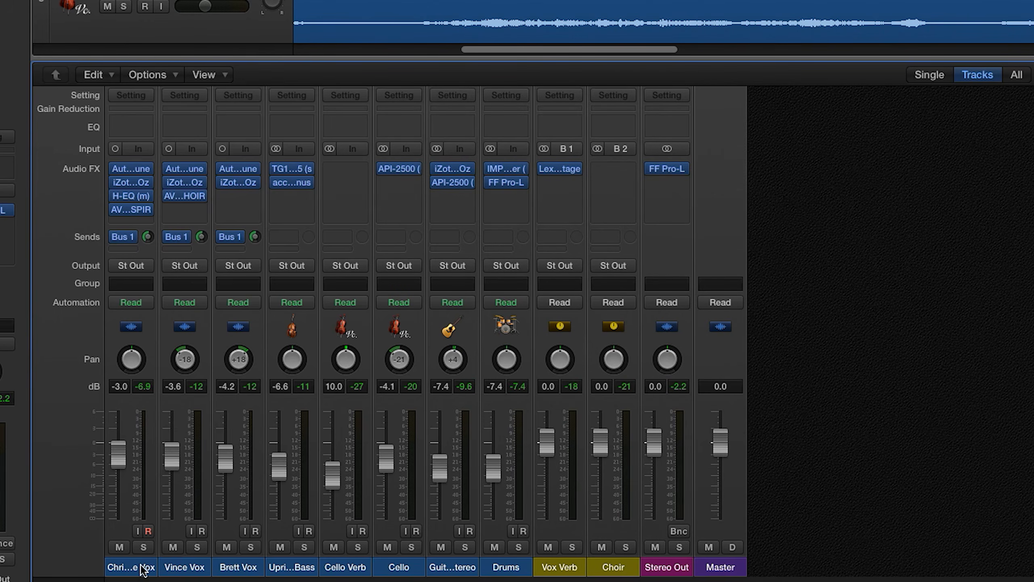
Add a send to Bus 2 on all three vocal channel strips together and turn up the send level.
drag(141, 565, 223, 564)
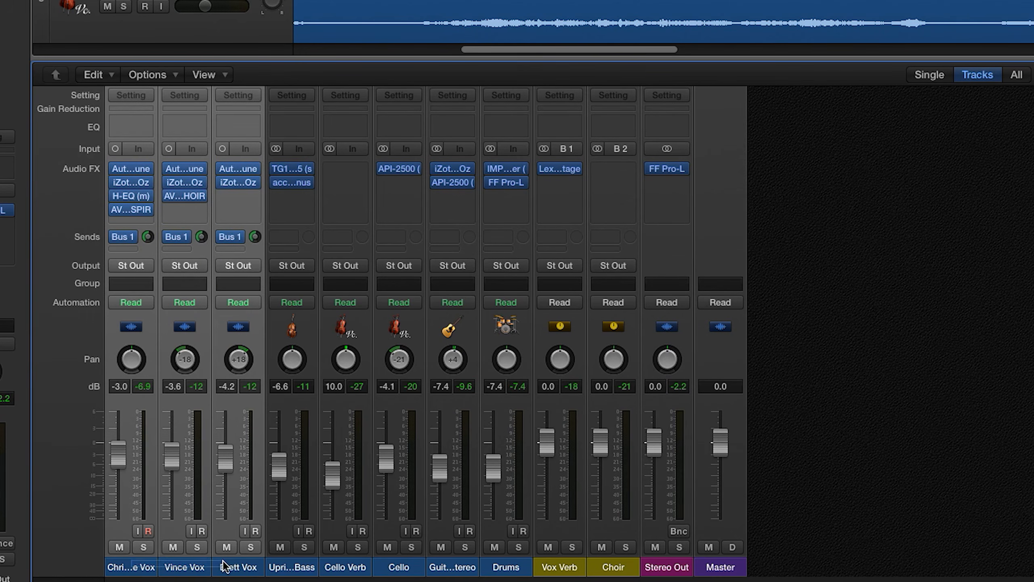
click(114, 250)
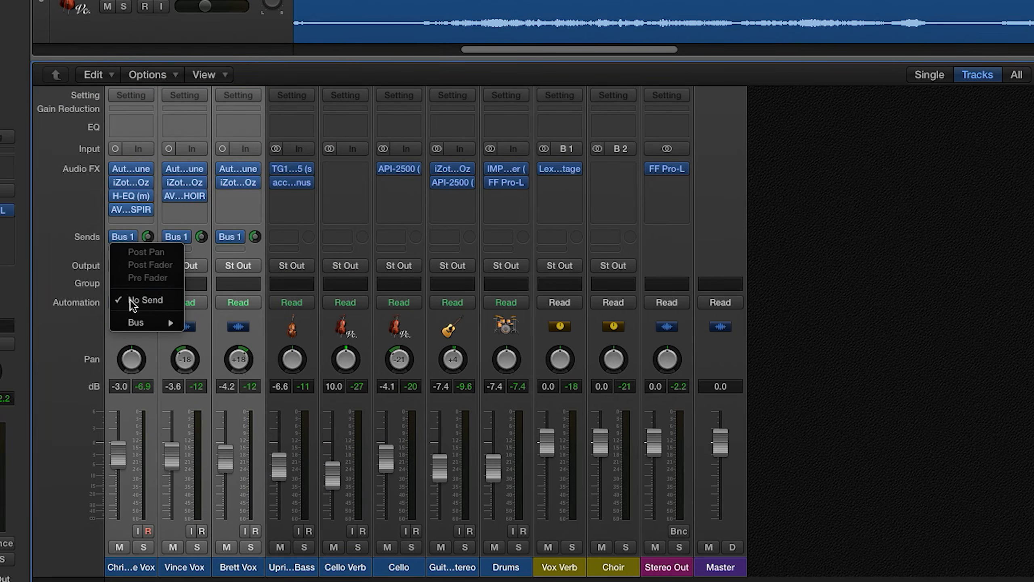
mouse_move(171, 322)
click(231, 335)
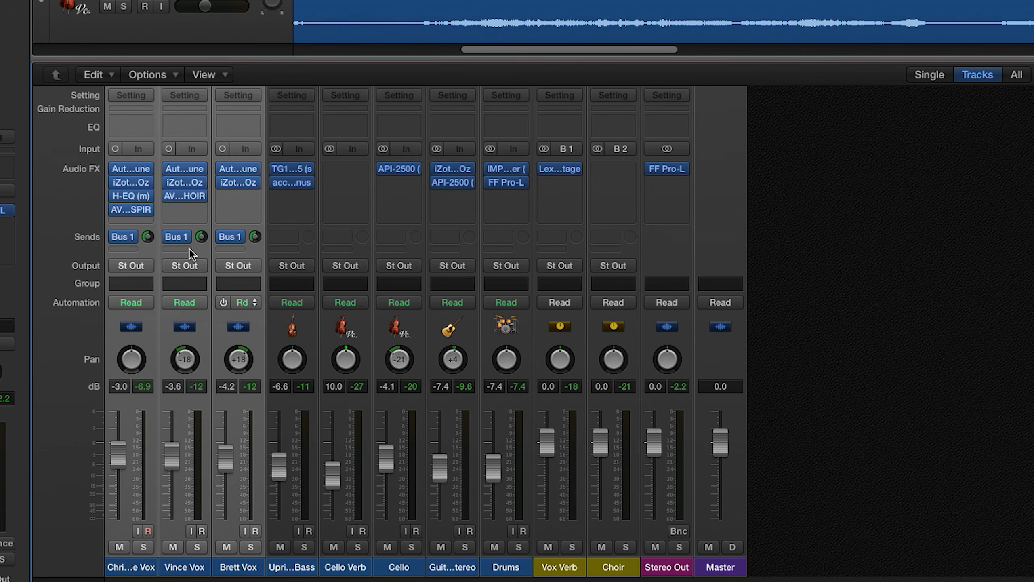
drag(148, 238, 148, 257)
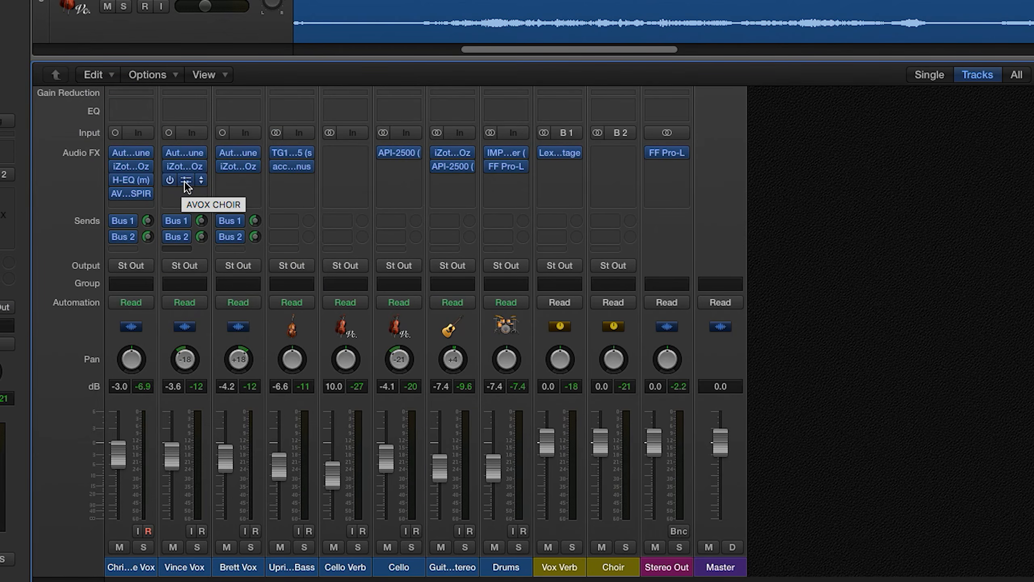
Remove AVOX CHOIR from the second vocal track and insert it in stereo on the Choir auxiliary channel.
click(202, 181)
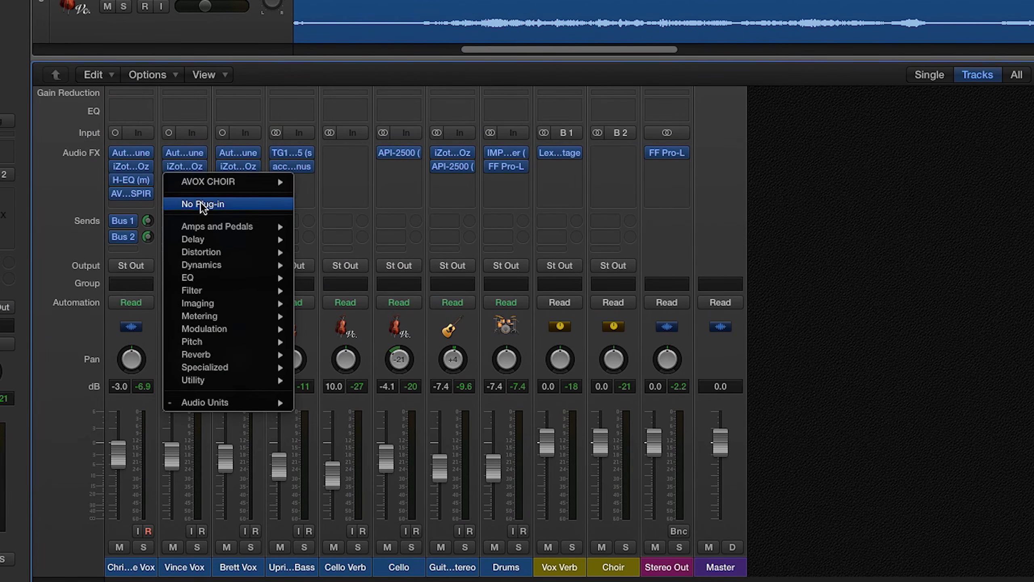
click(200, 202)
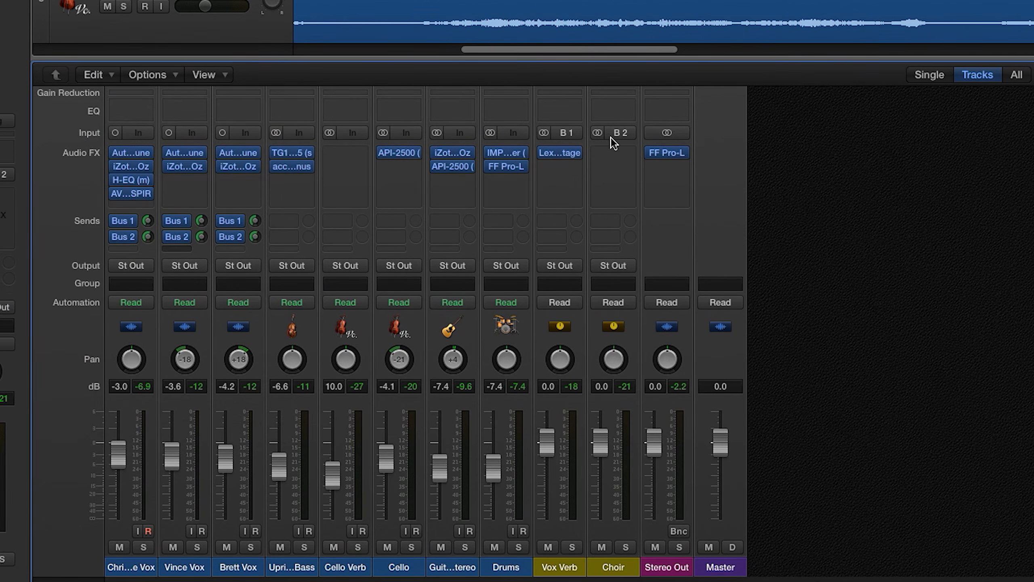
click(614, 160)
mouse_move(651, 347)
mouse_move(769, 358)
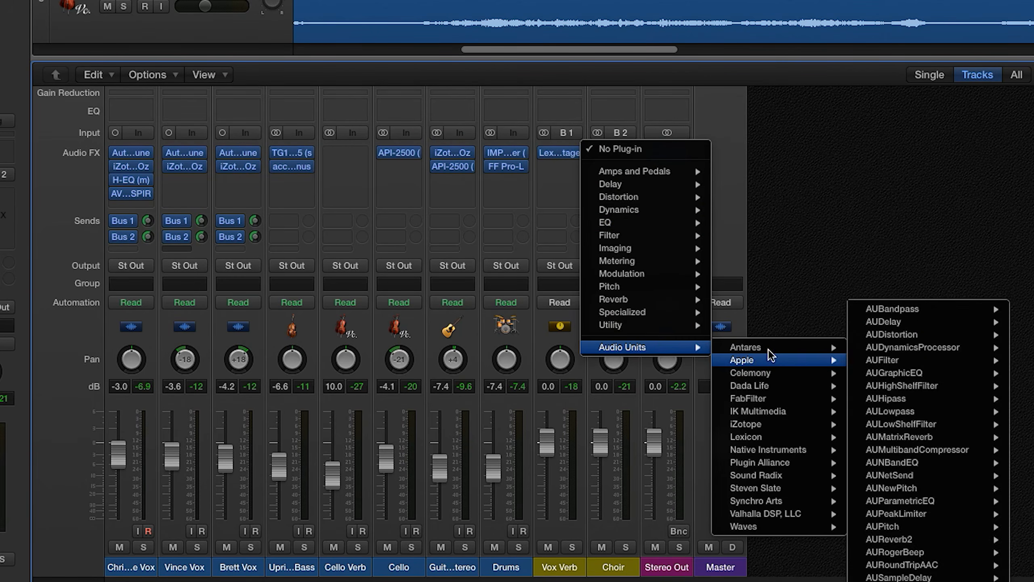
mouse_move(969, 385)
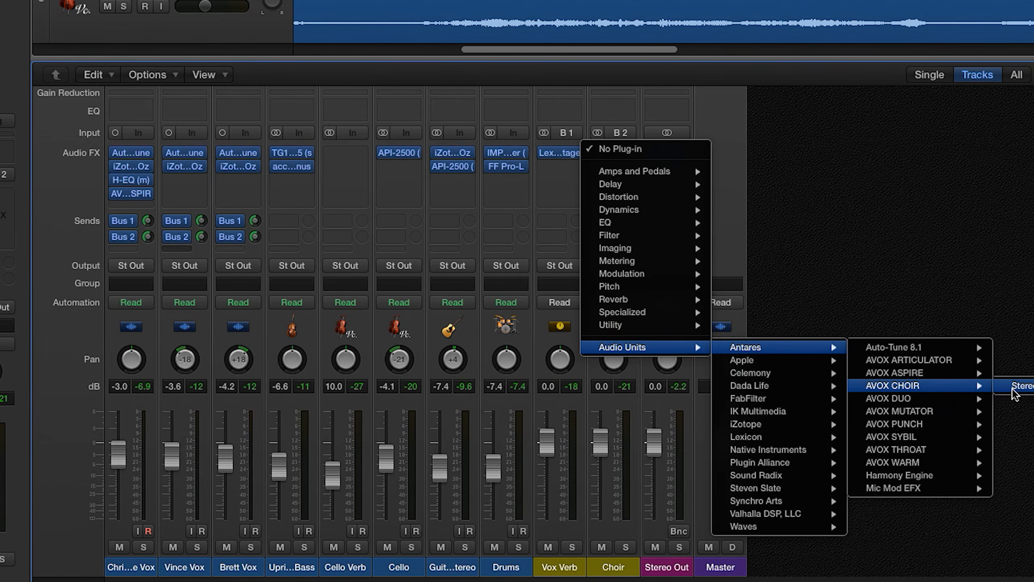
click(1015, 388)
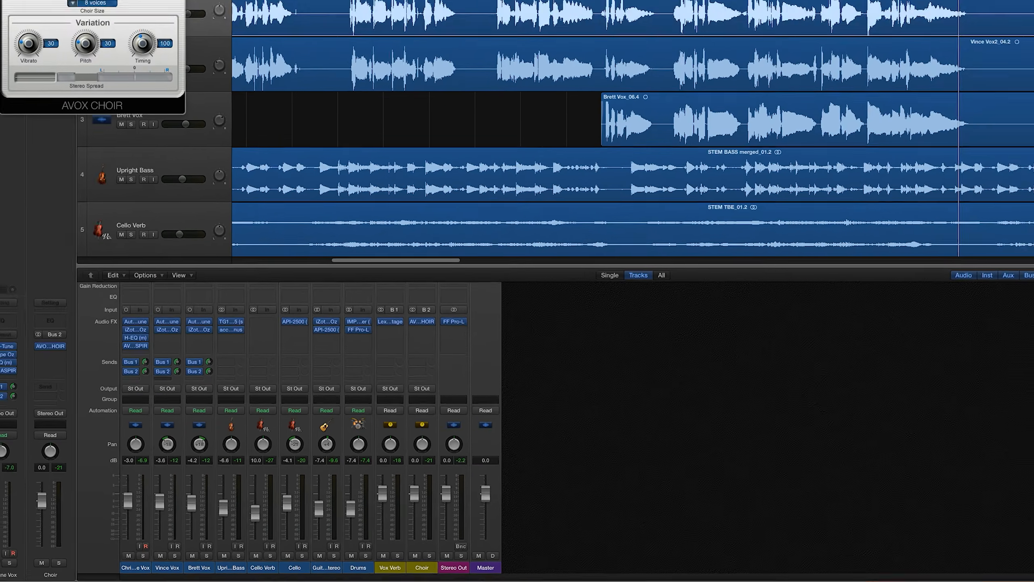
drag(131, 37, 375, 137)
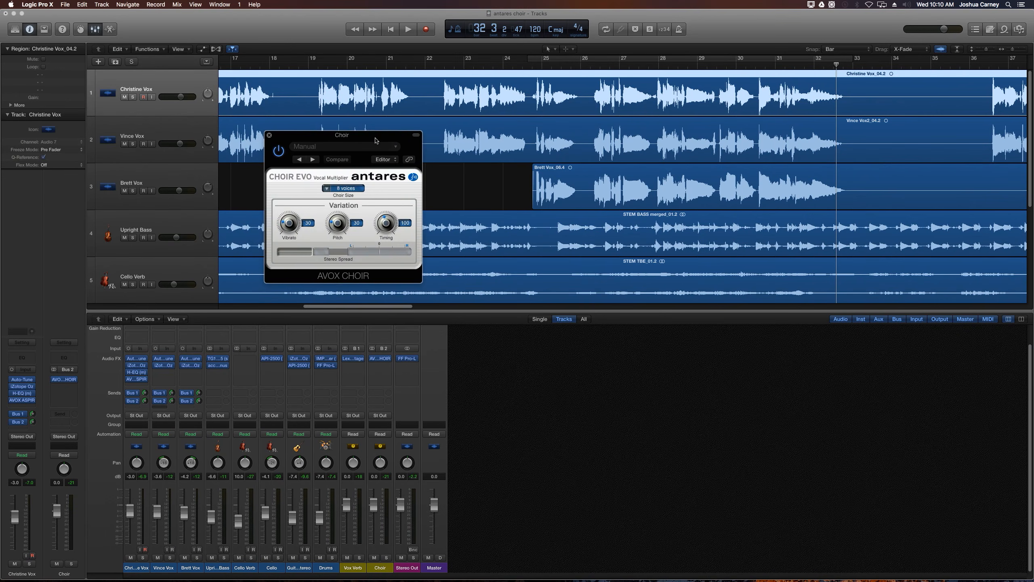
Set the Choir Size to 8 voices, widen the Stereo Spread, and close the plug-in window.
click(346, 188)
click(350, 188)
drag(321, 254, 327, 253)
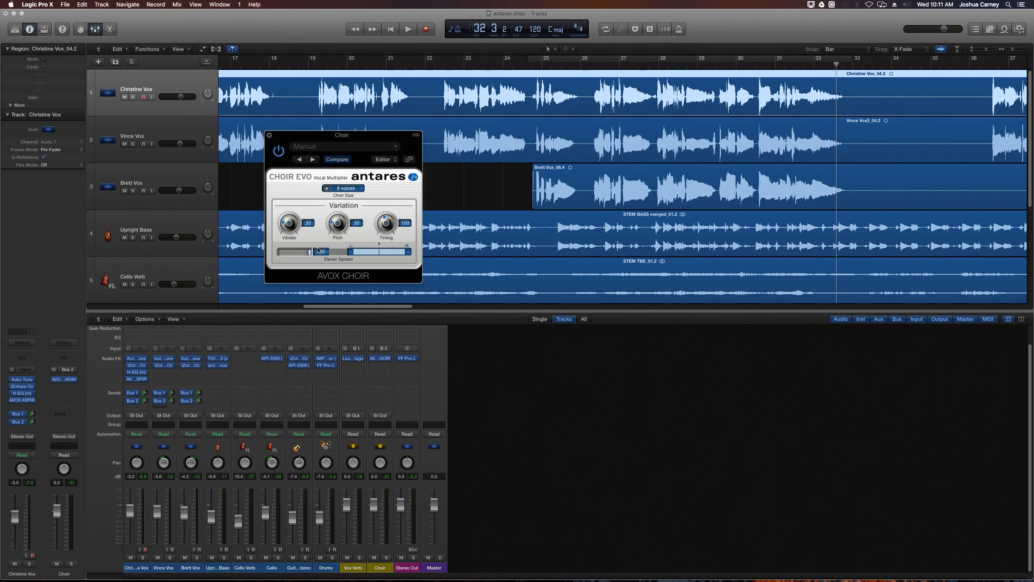
click(269, 135)
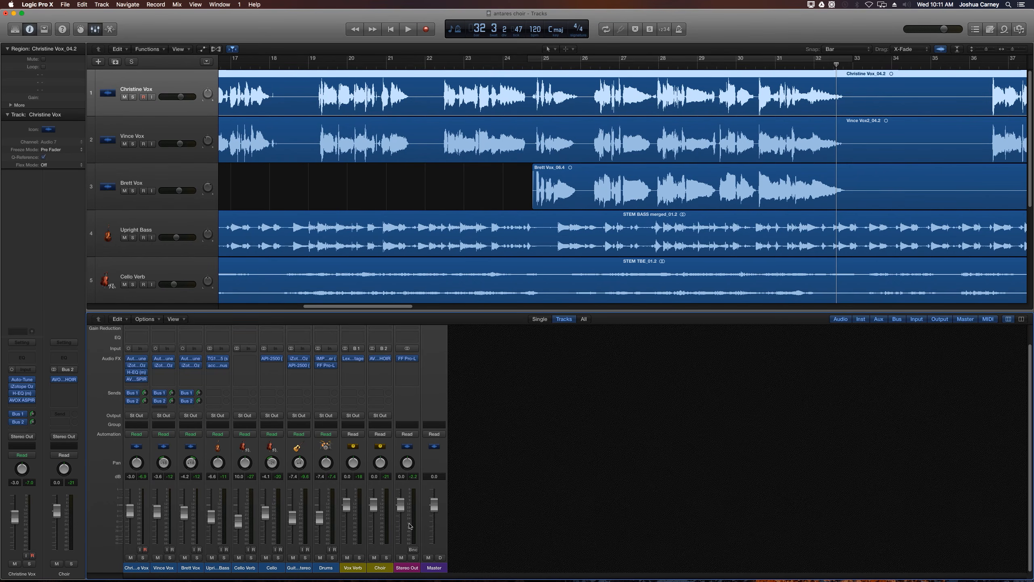
Lower the Choir fader to -2.0 dB and the two backing vocal faders together to -10.4 and -11.0 dB.
drag(375, 510, 373, 515)
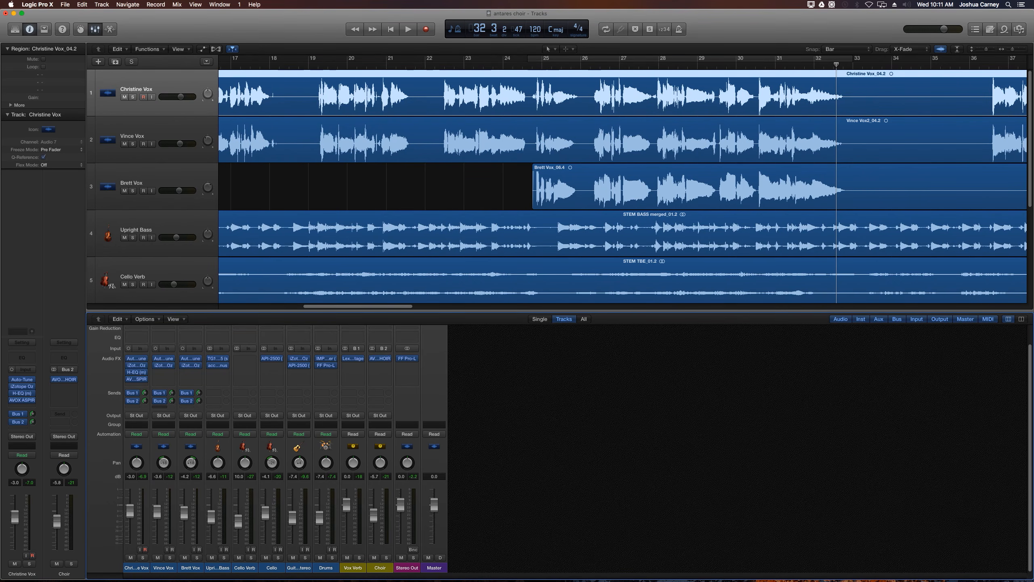
click(169, 569)
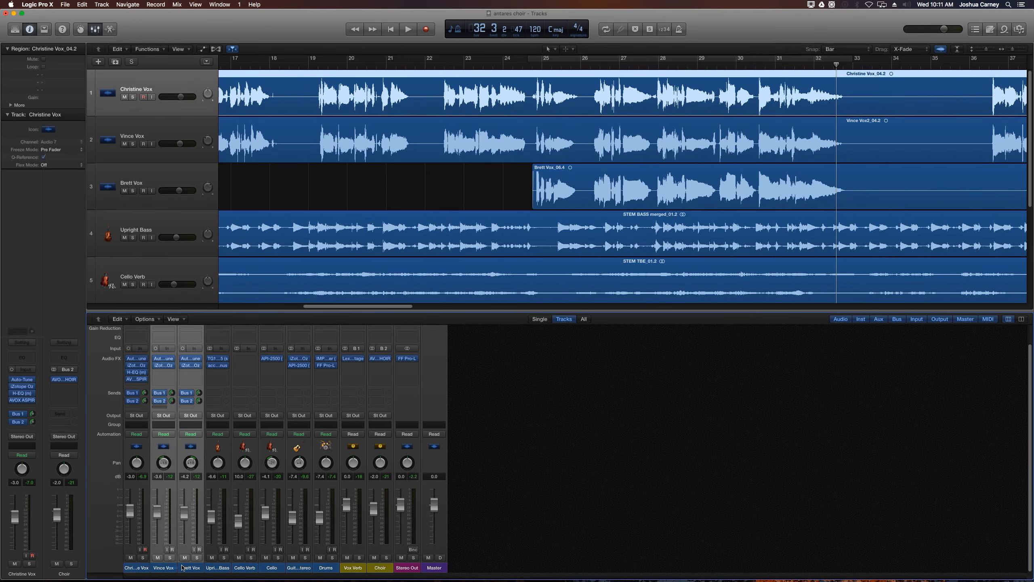
drag(157, 512, 157, 522)
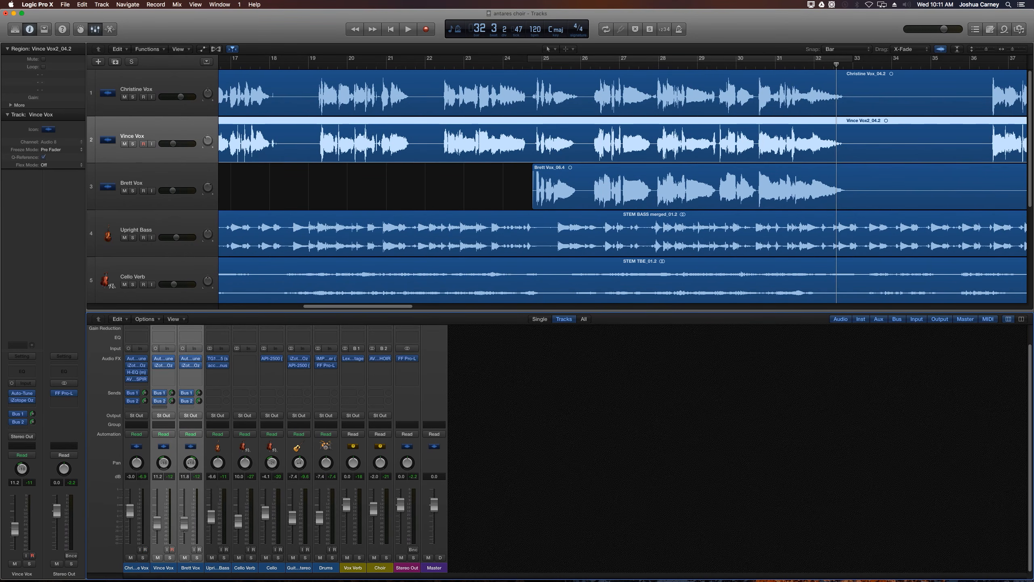
click(599, 505)
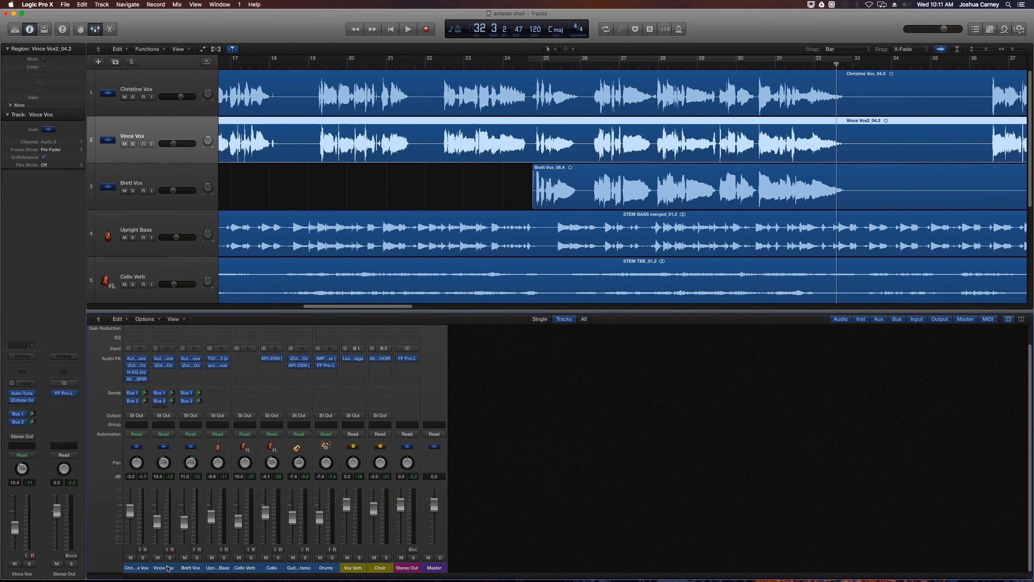
Adjust the Bus 2 send level on both backing vocal channels together to about -0.4 dB.
drag(168, 569, 182, 569)
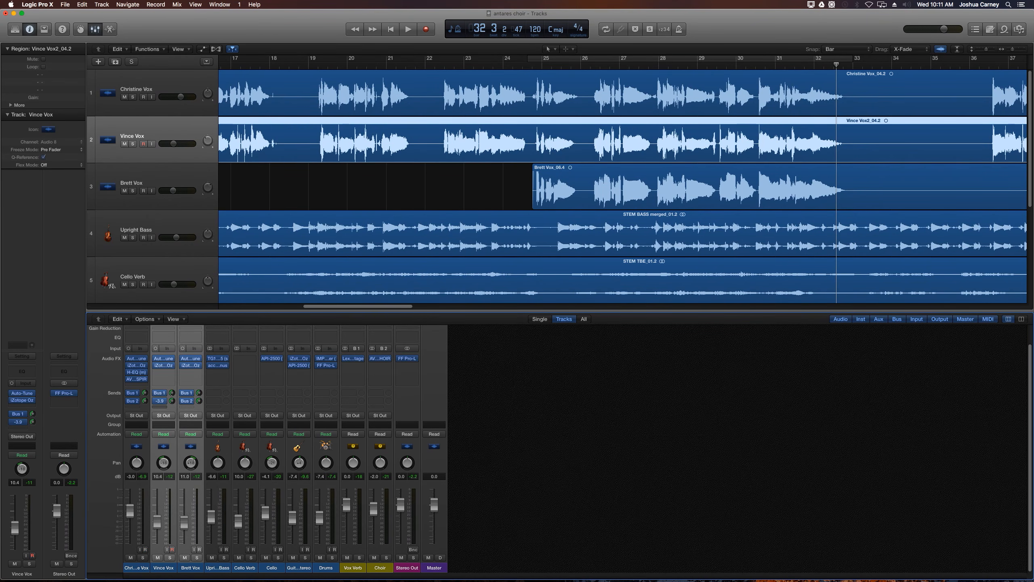
click(591, 467)
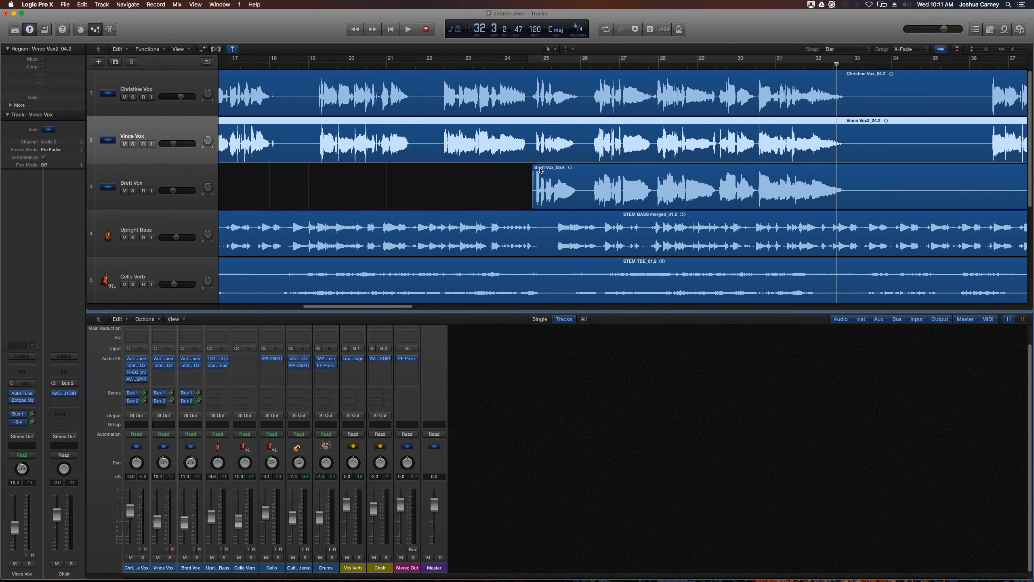
Play the full mix from bar 22 and set the Choir channel's fader to -2.6 dB while listening.
click(437, 63)
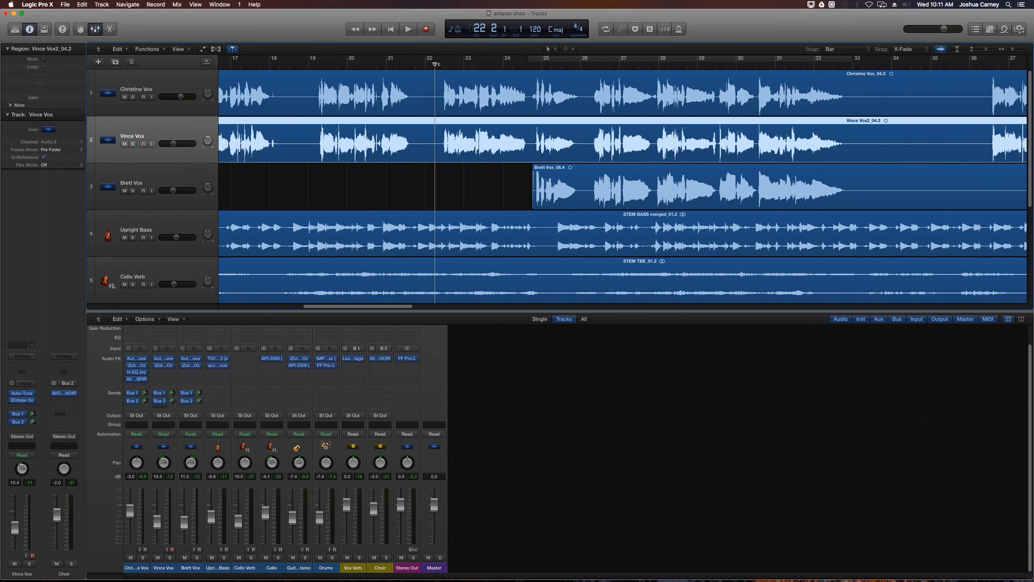
key(space)
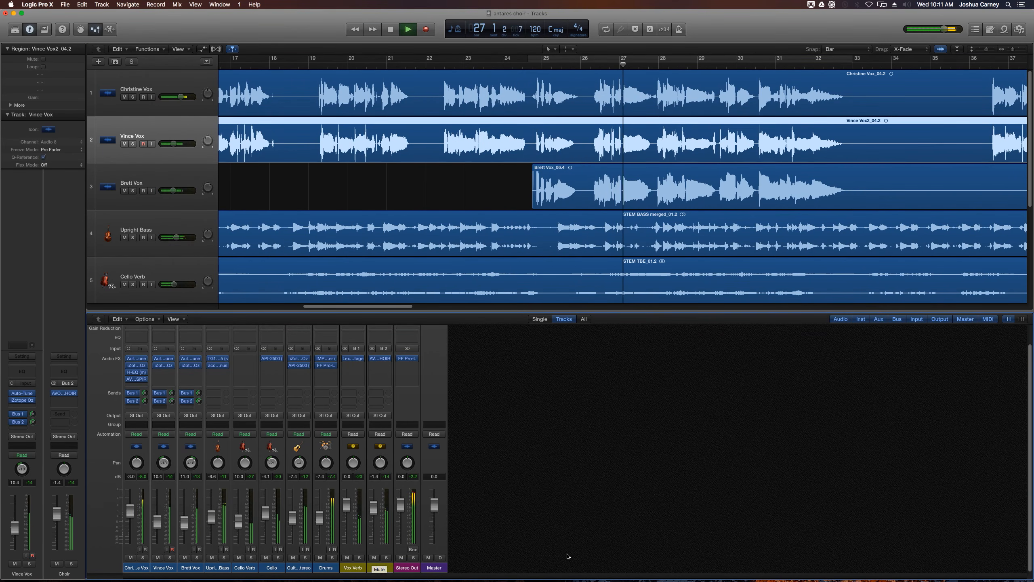
drag(374, 514, 374, 517)
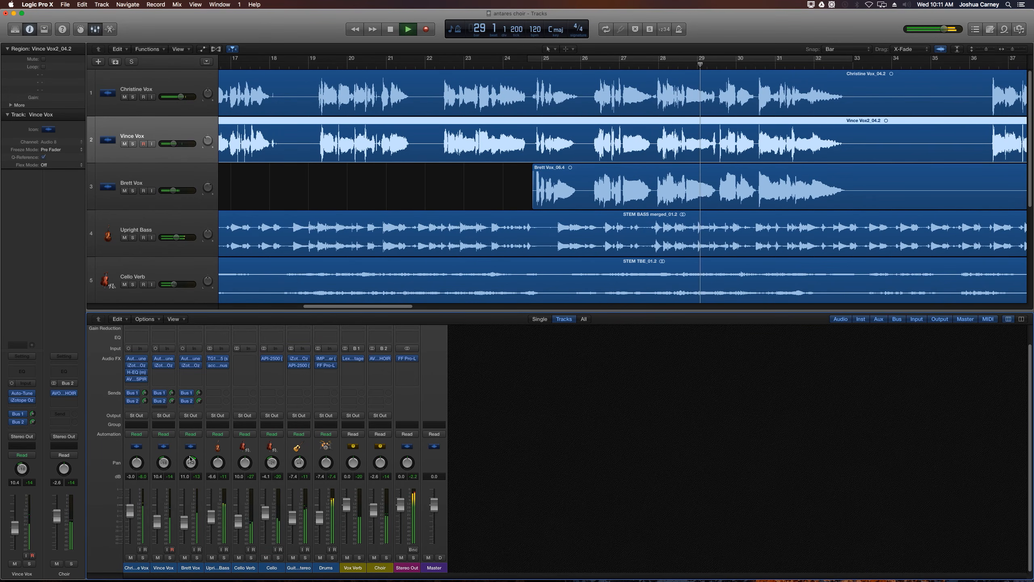
Play the Choir channel in solo from around bar 24 and set its fader to -1.8 dB.
drag(145, 399, 145, 402)
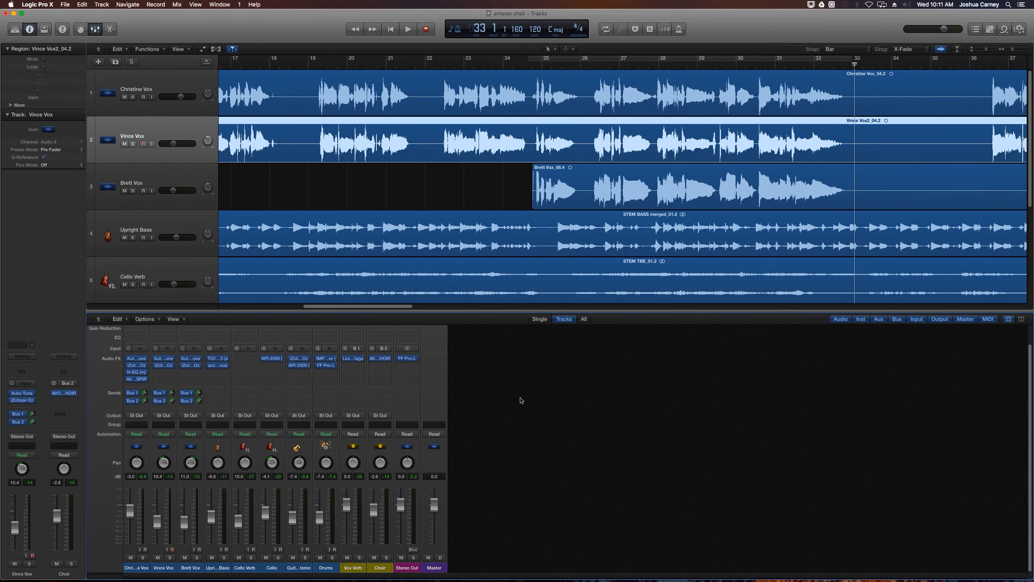
drag(374, 515, 374, 530)
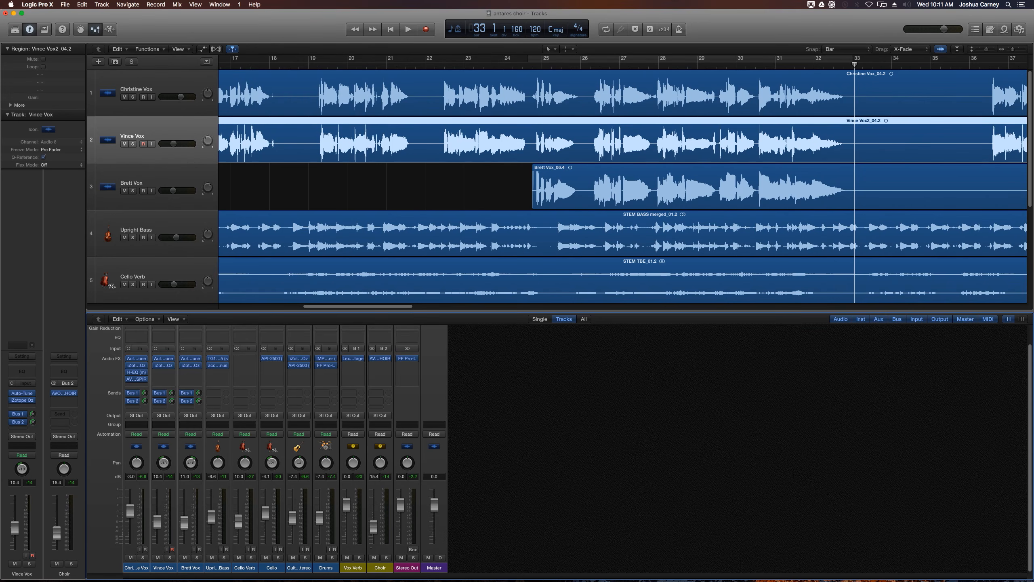
click(386, 558)
key(space)
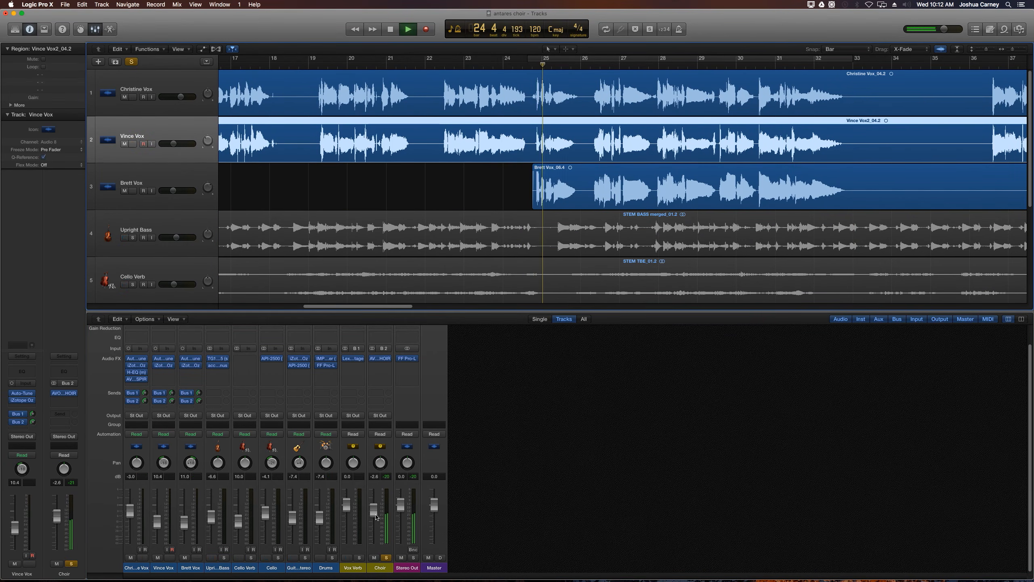
drag(373, 513, 373, 511)
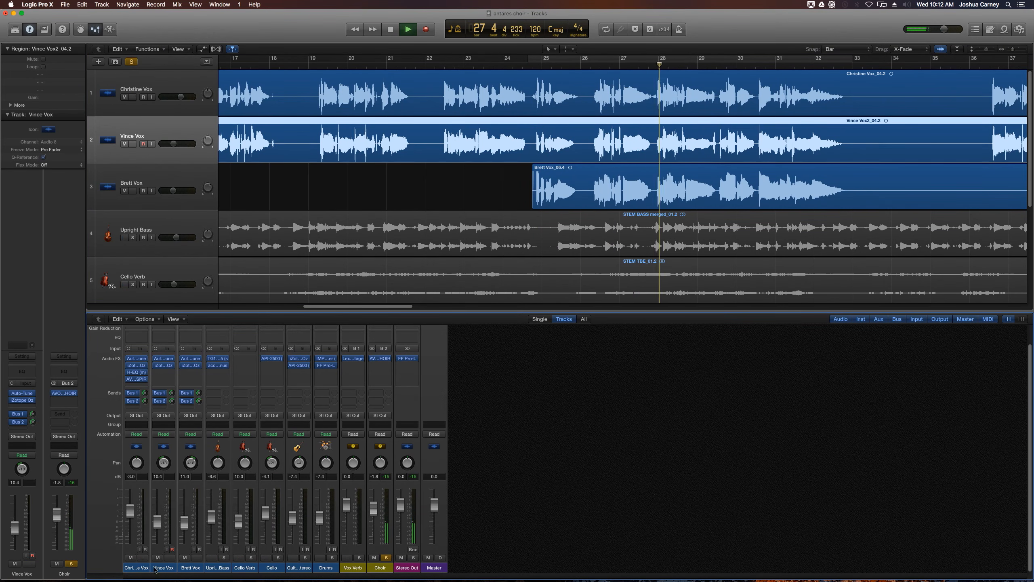
Solo the three vocal channels and play them with the Choir effect, looping the section that ends at bar 33.
click(140, 568)
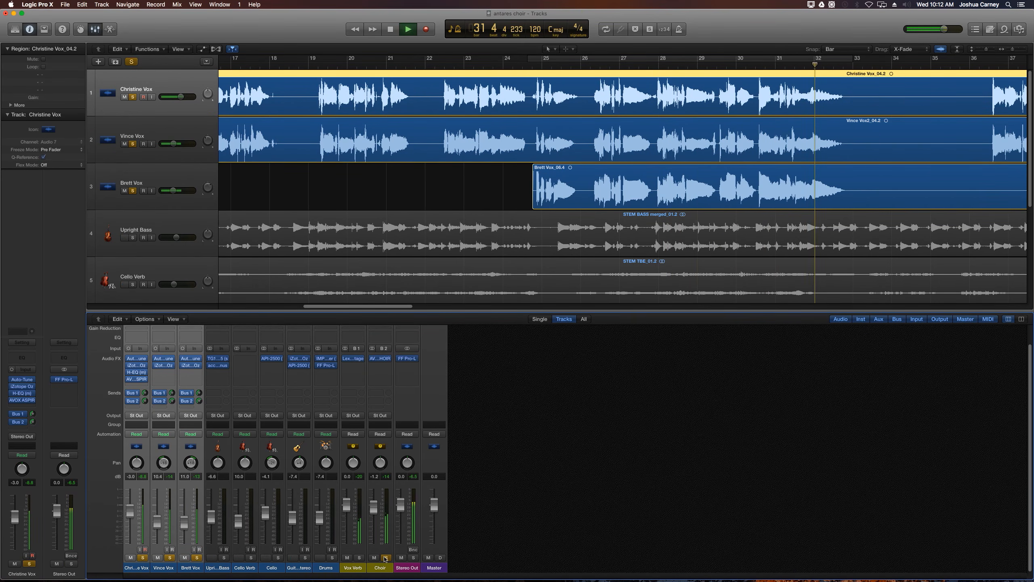
key(space)
key(c)
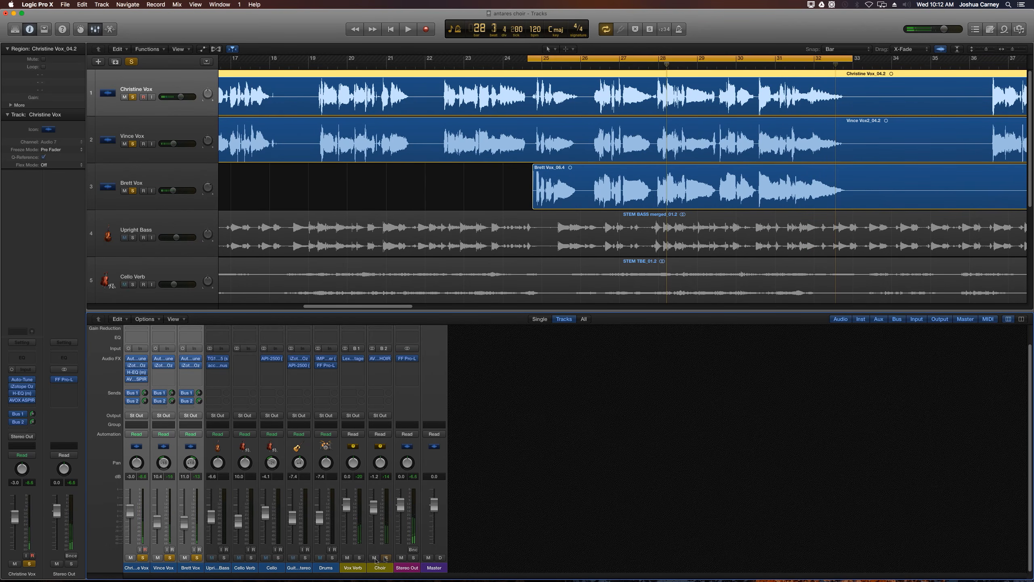
key(space)
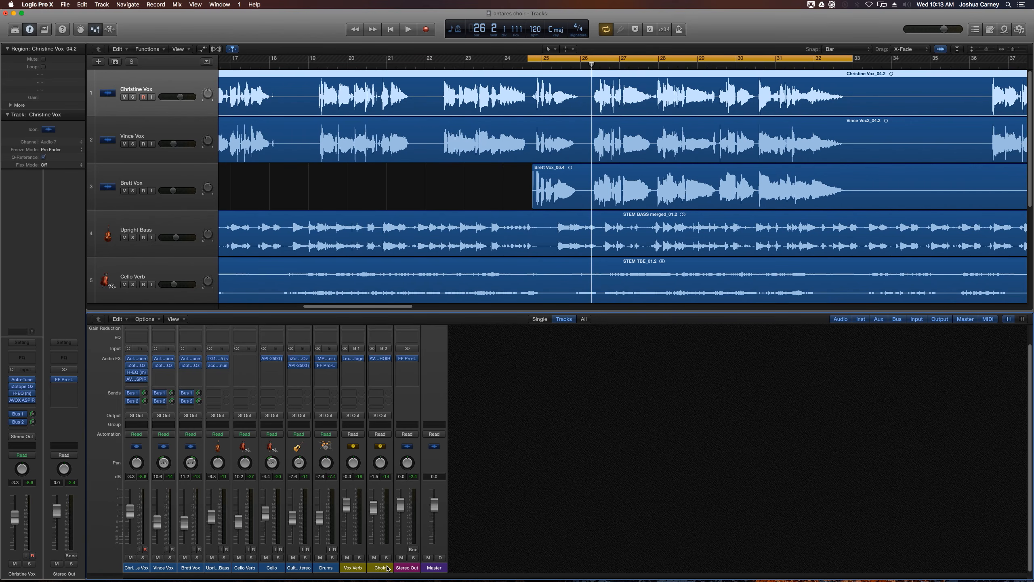
Play the full mix with the Choir fader lowered to about -3.2 dB, and turn off cycle mode and playback.
key(space)
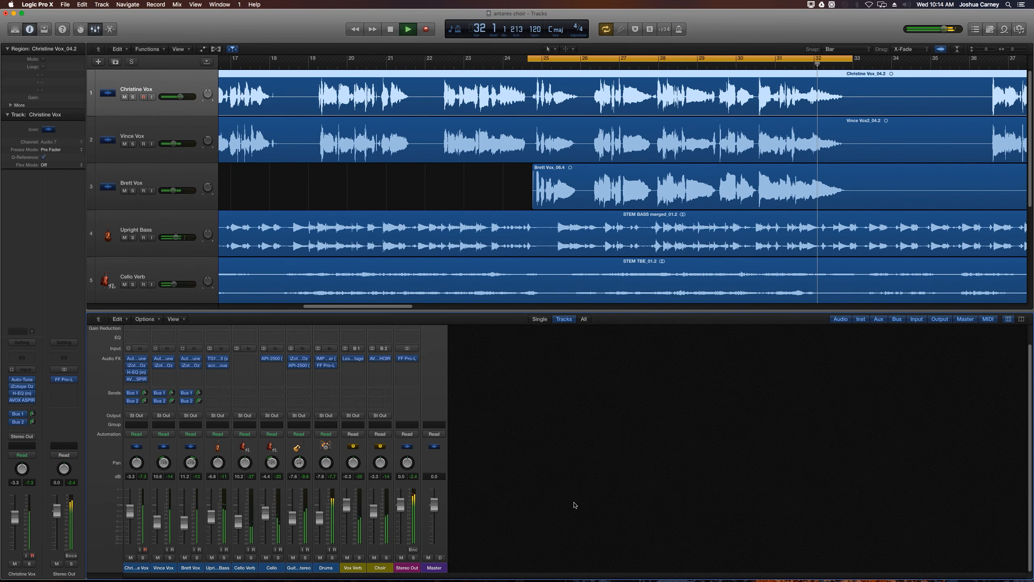
key(c)
key(space)
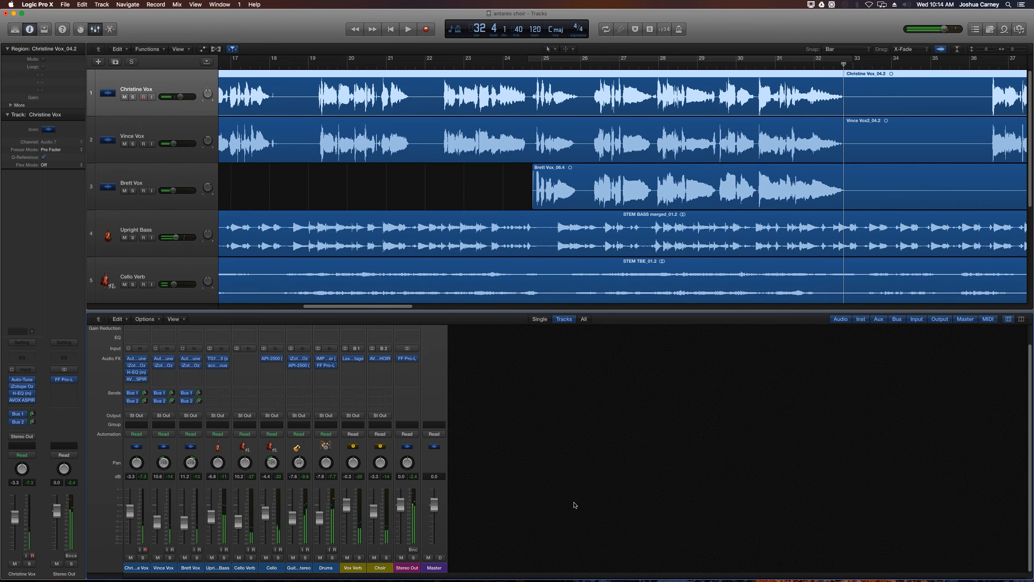
Open the AVOX Choir plug-in on the Choir auxiliary channel.
click(381, 361)
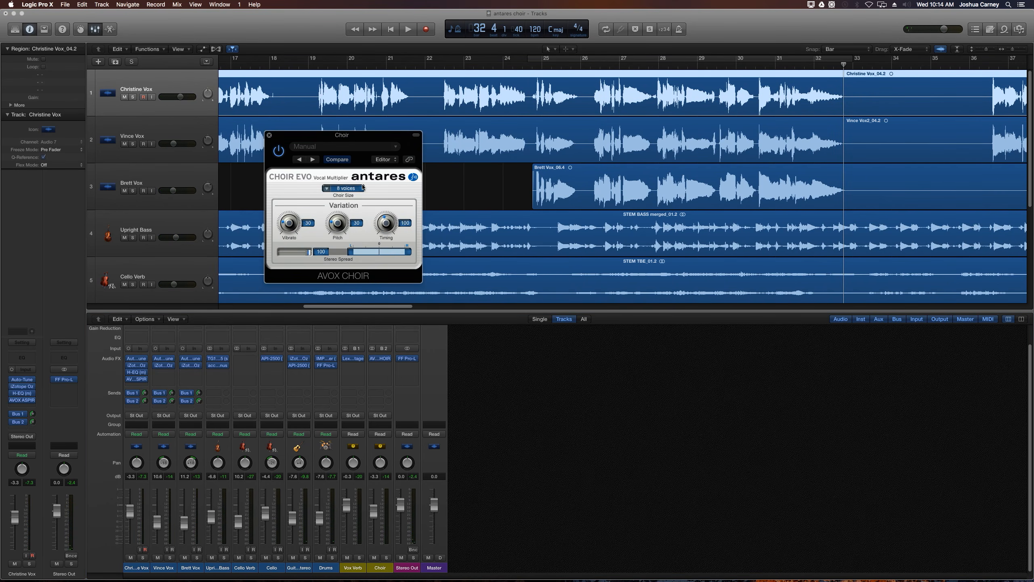